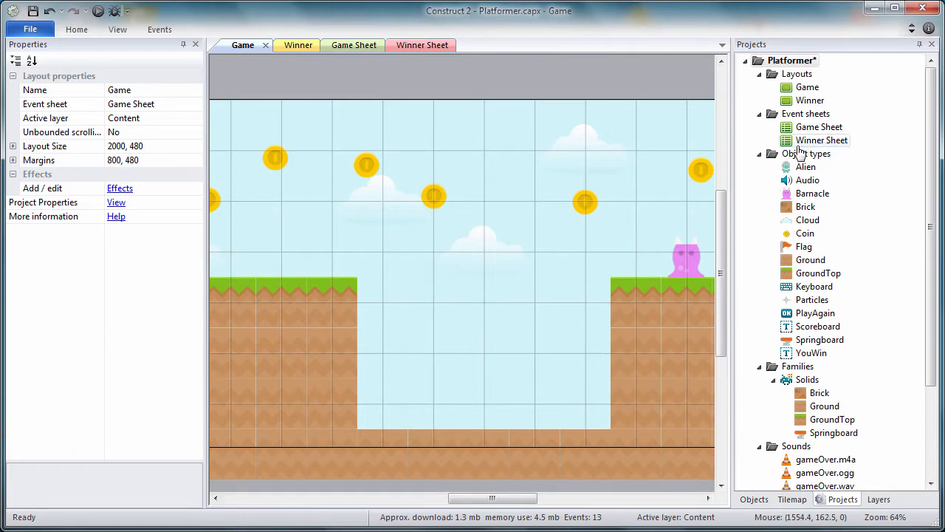
- Insert a new Sprite object named Lava into the pit of the Game layout
right_click(785, 154)
click(801, 163)
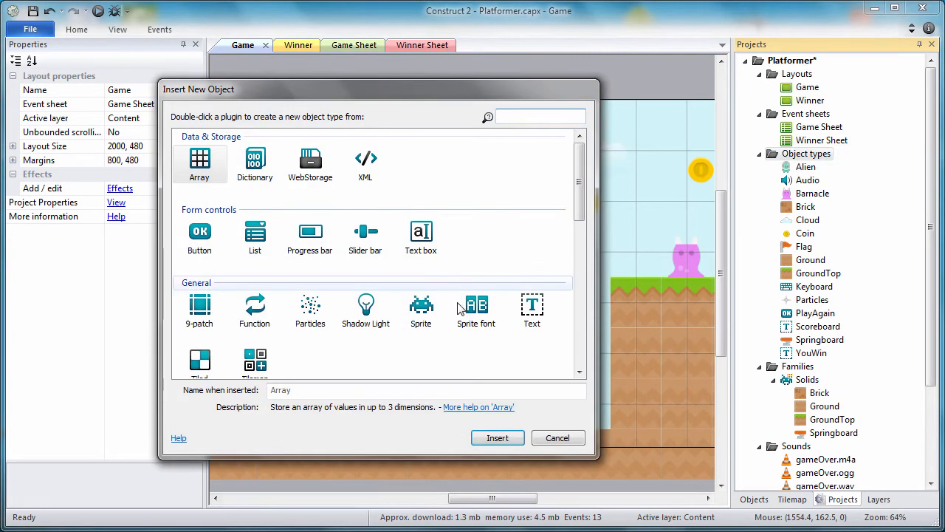
click(421, 309)
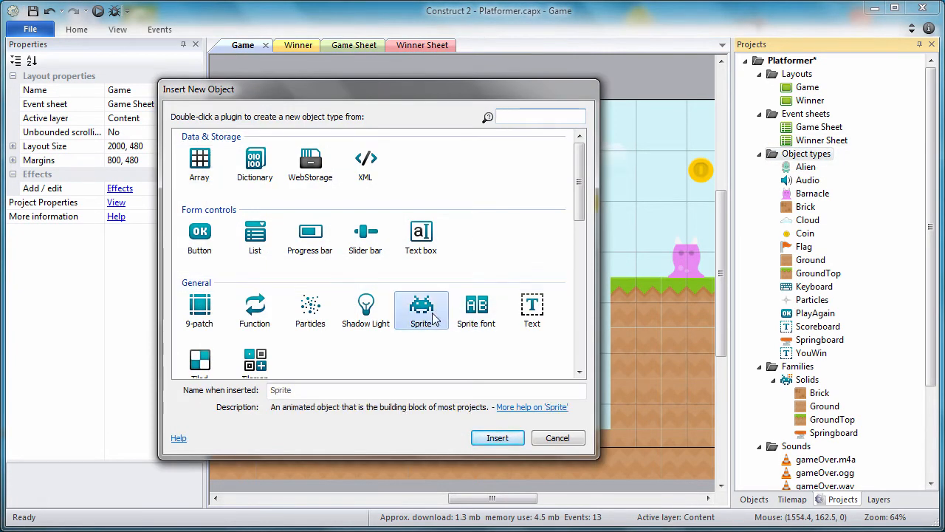
click(339, 389)
text(Lava)
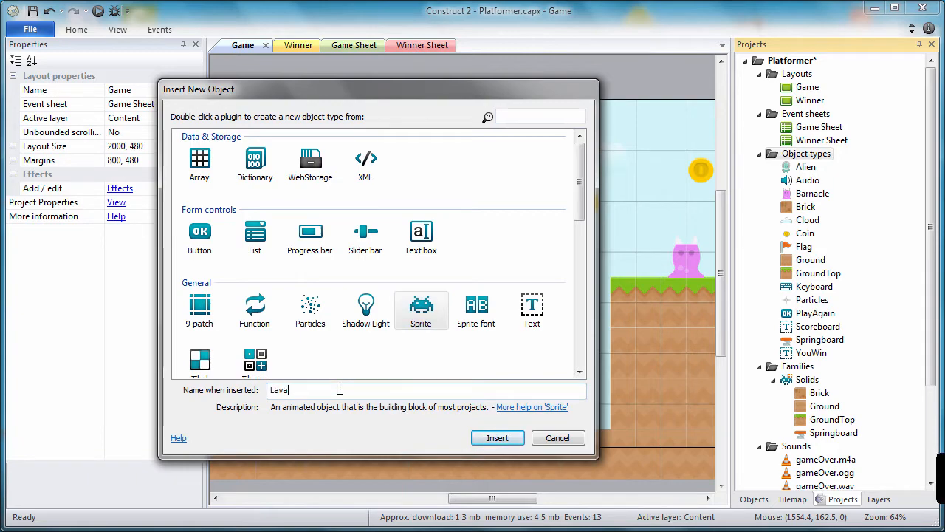
key(Return)
click(426, 371)
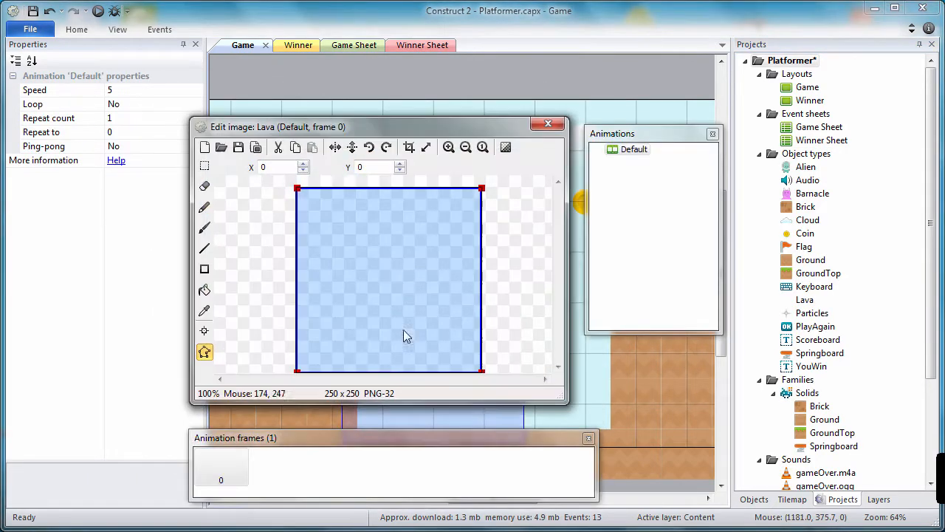
- Find liquidLava.png in the kenneyDonation_v9 folder, load it as the Lava sprite's image and close the image editor
click(221, 147)
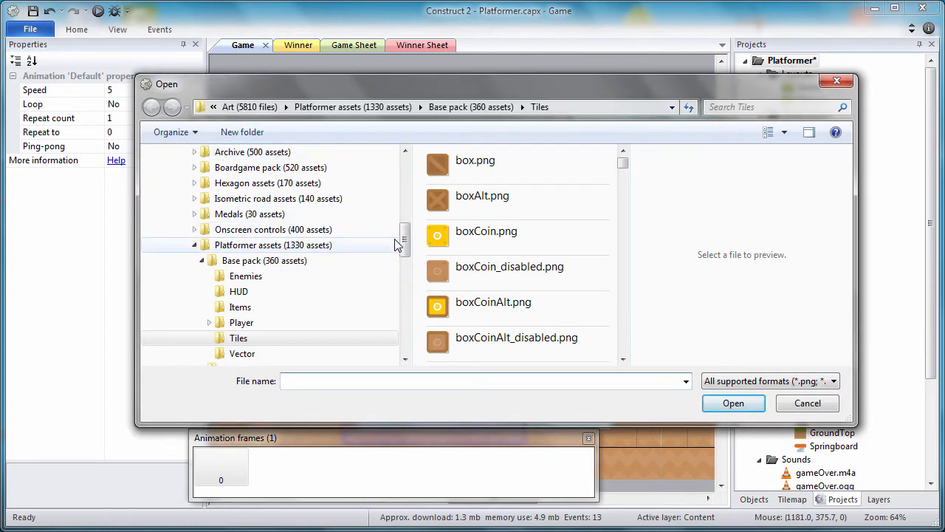
scroll(332, 222, up, 1)
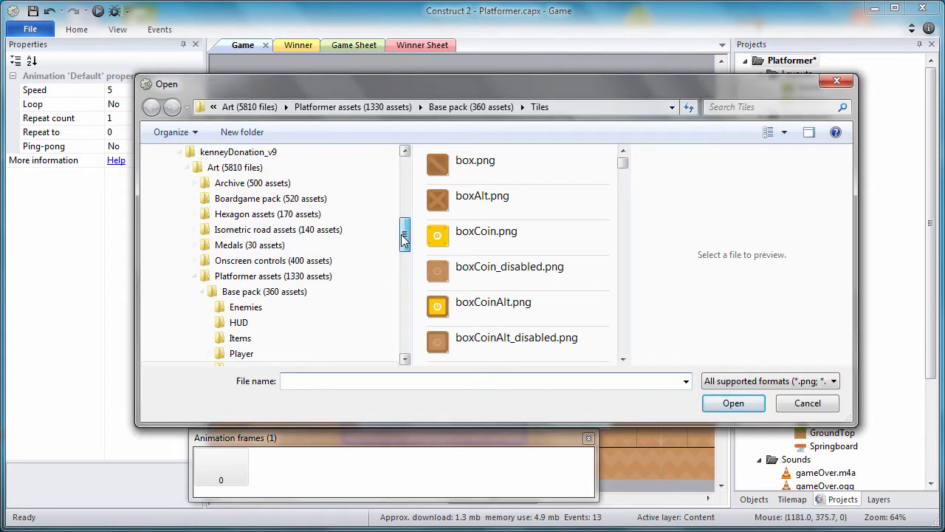
click(238, 152)
click(748, 107)
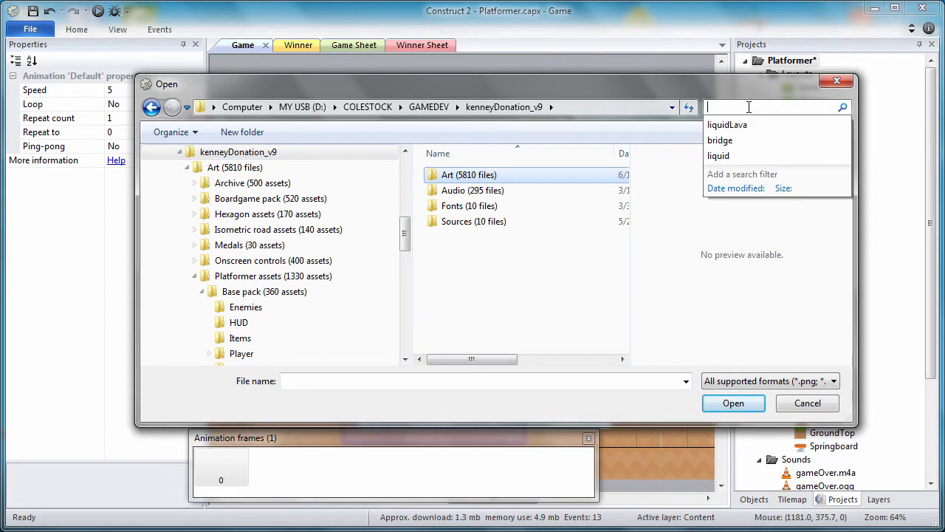
text(liquidLava)
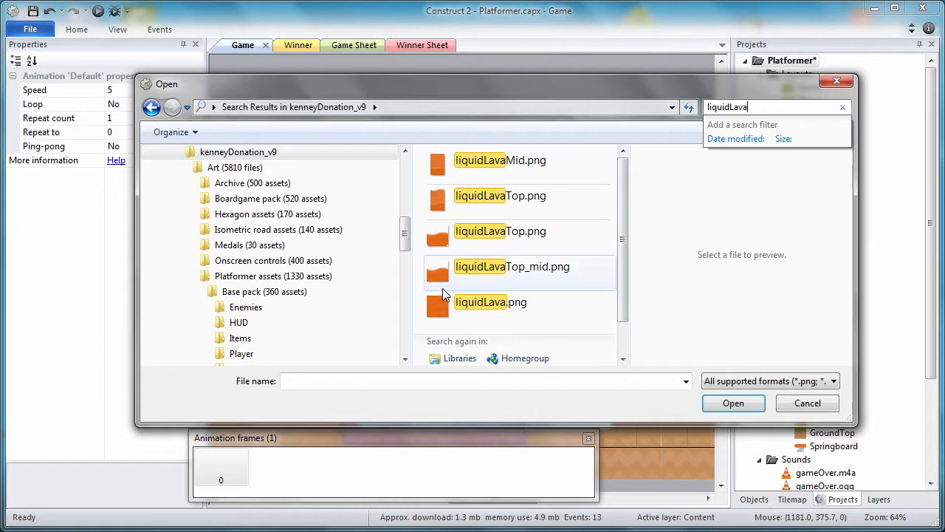
click(445, 299)
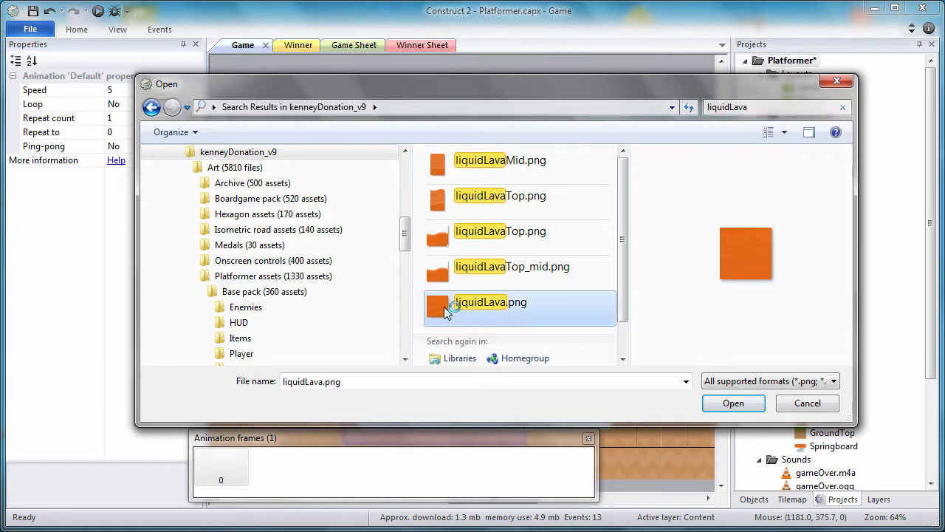
click(739, 409)
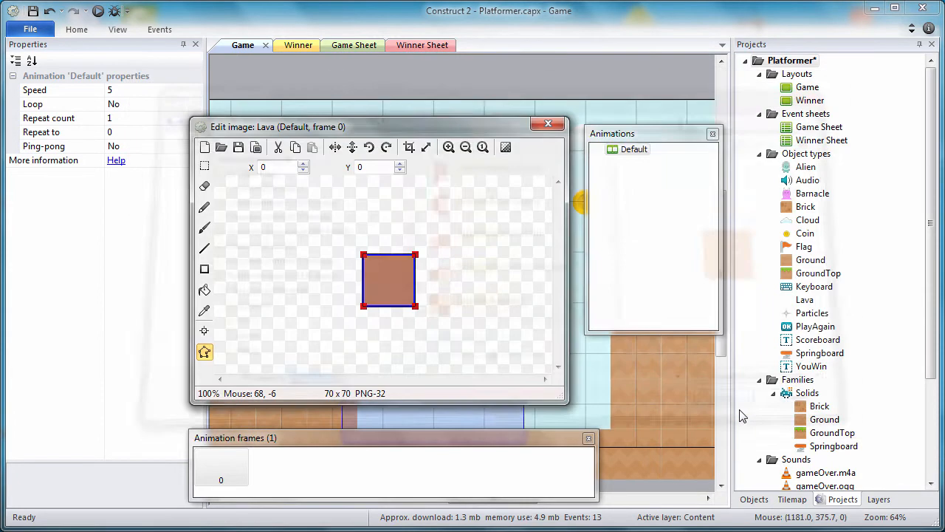
click(547, 125)
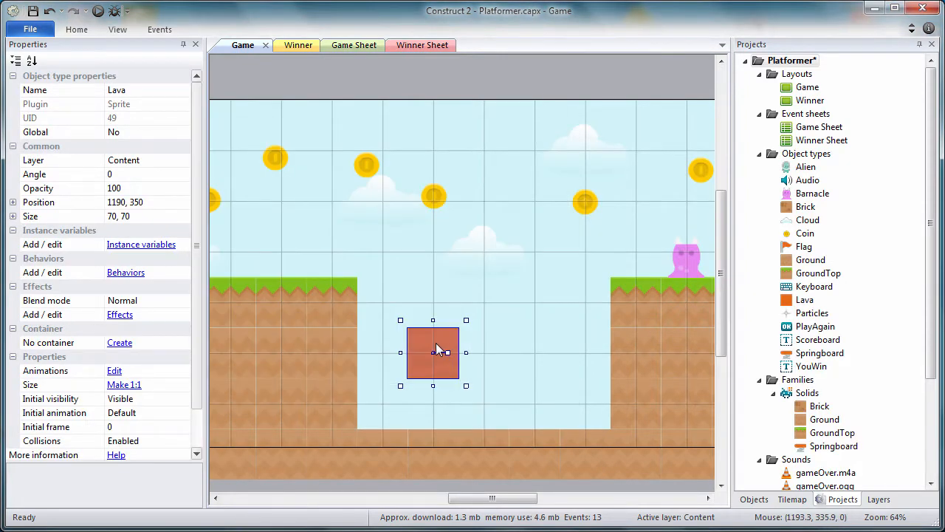
- Duplicate the Lava tile to fill the lower part of the pit with two rows of five tiles
ctrl+drag(437, 349, 577, 393)
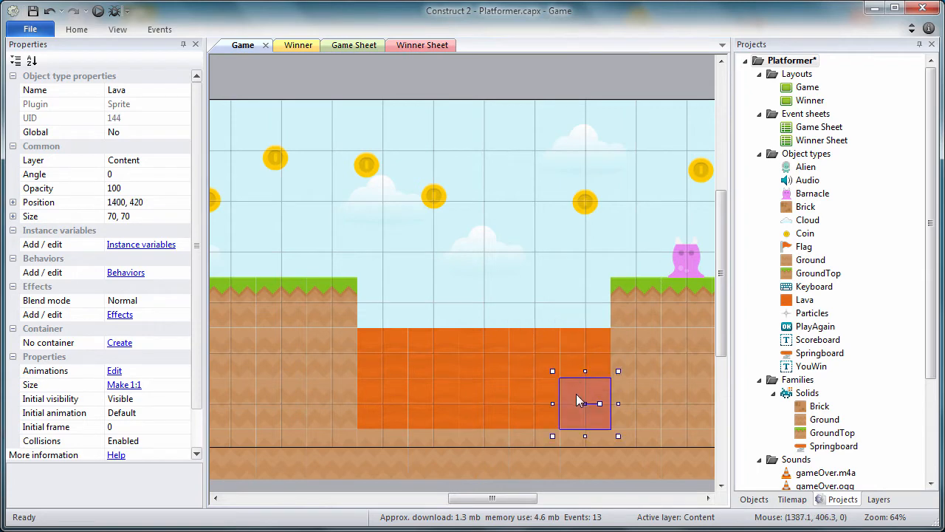
click(498, 311)
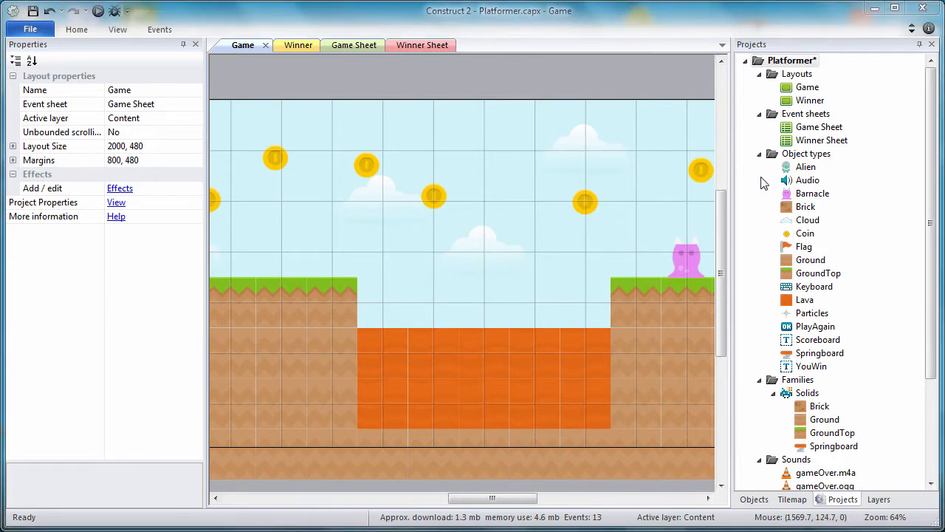
- Insert a new Sprite object named LavaMoving into the layout above the pit
click(808, 155)
right_click(811, 157)
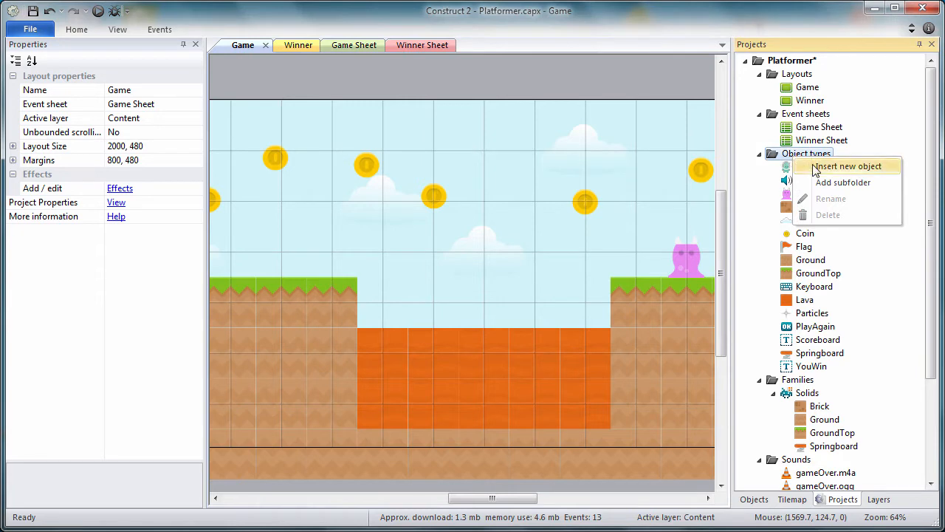
click(847, 166)
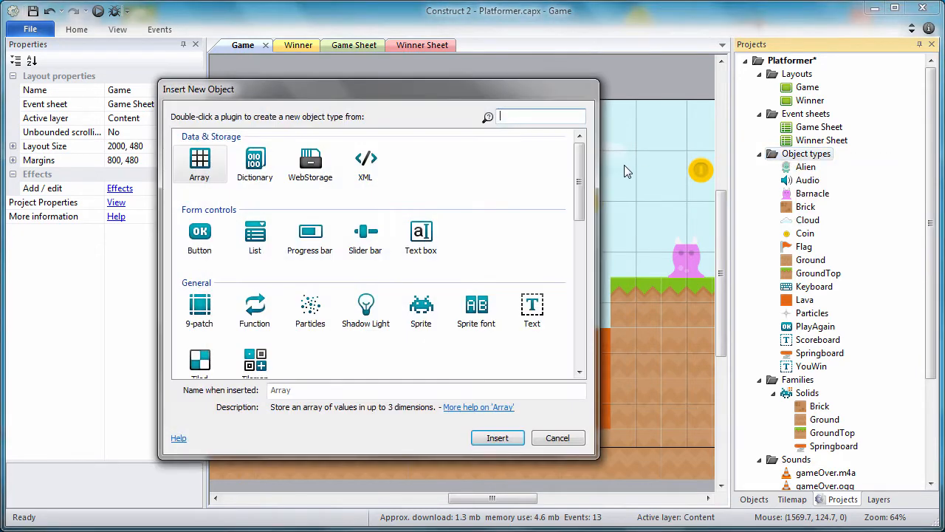
click(421, 308)
click(352, 390)
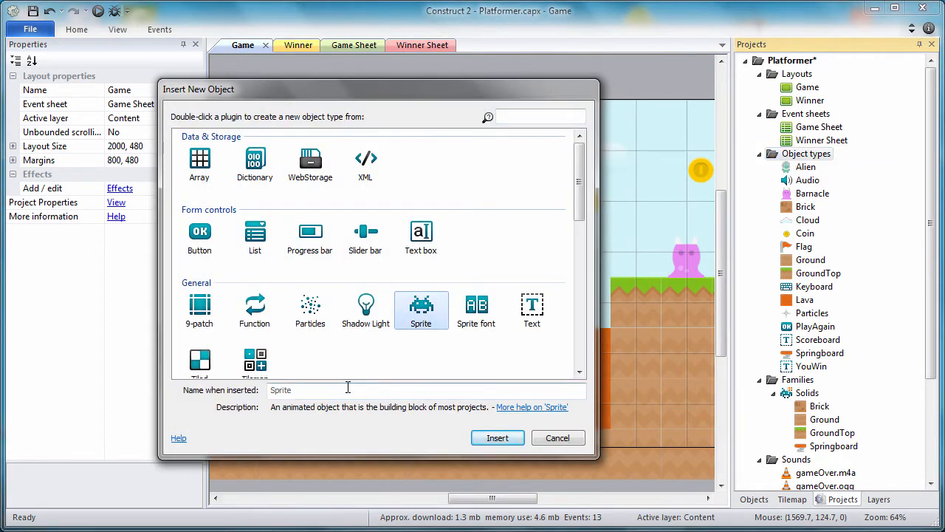
text(Lava)
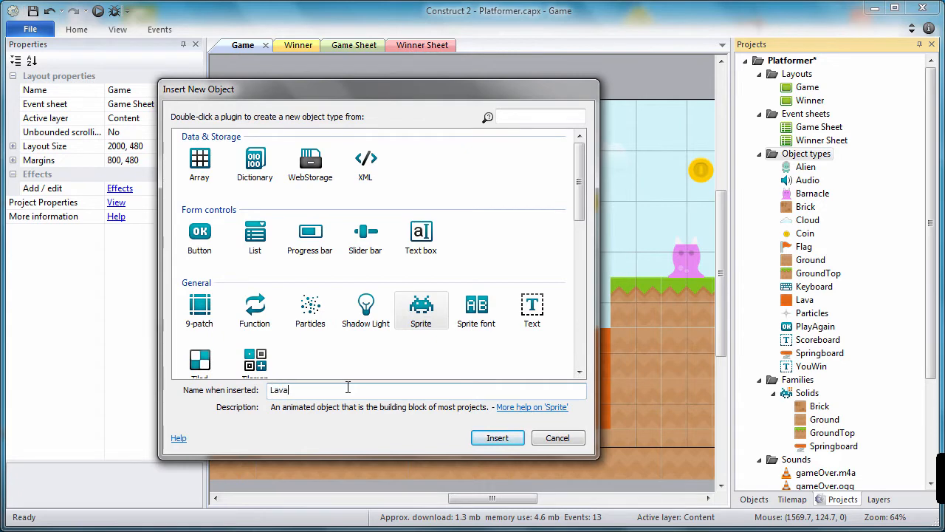
text(Moving)
key(Return)
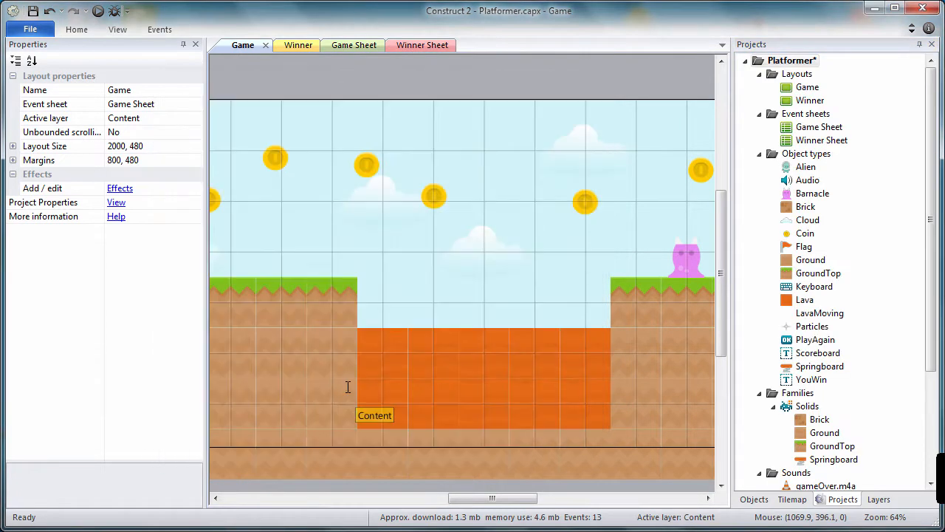
click(371, 232)
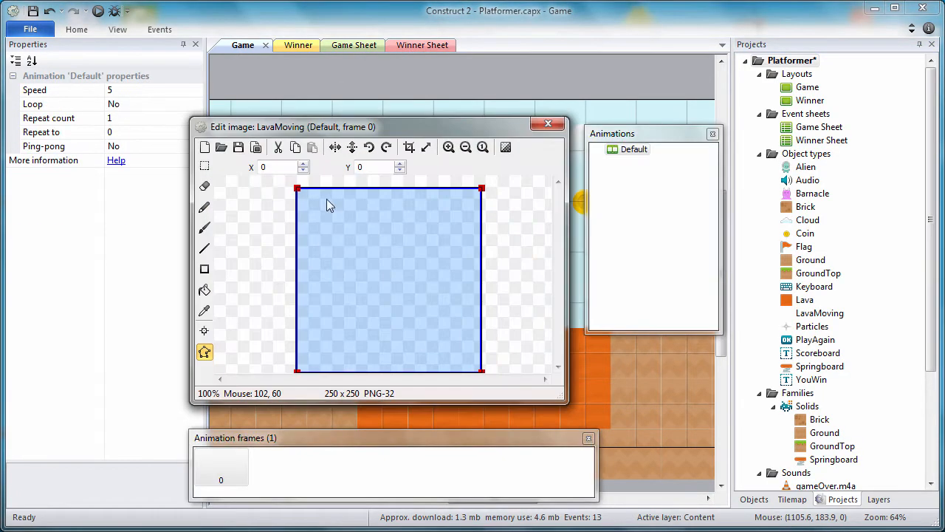
- Find the wavy 70 x 70 liquidLavaTop.png in the kenneyDonation_v9 folder and load it as the LavaMoving image
click(221, 147)
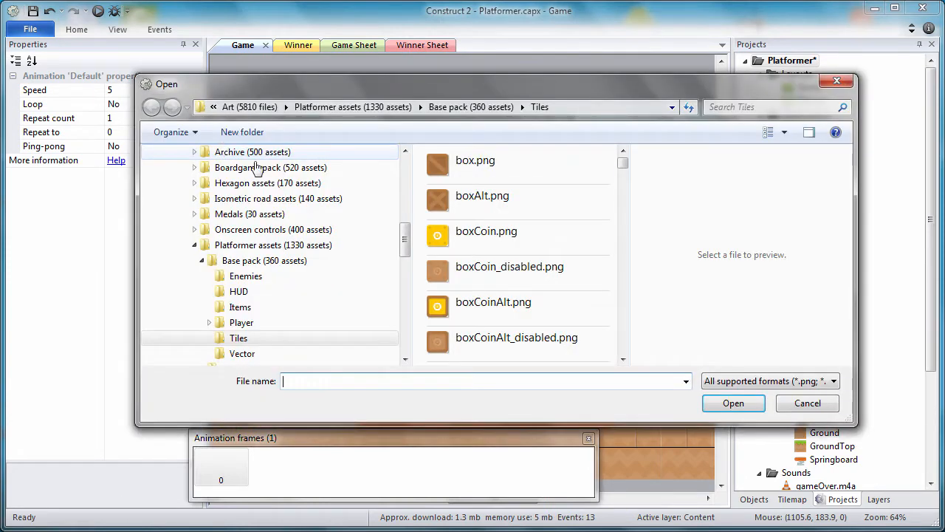
drag(404, 240, 404, 231)
click(229, 198)
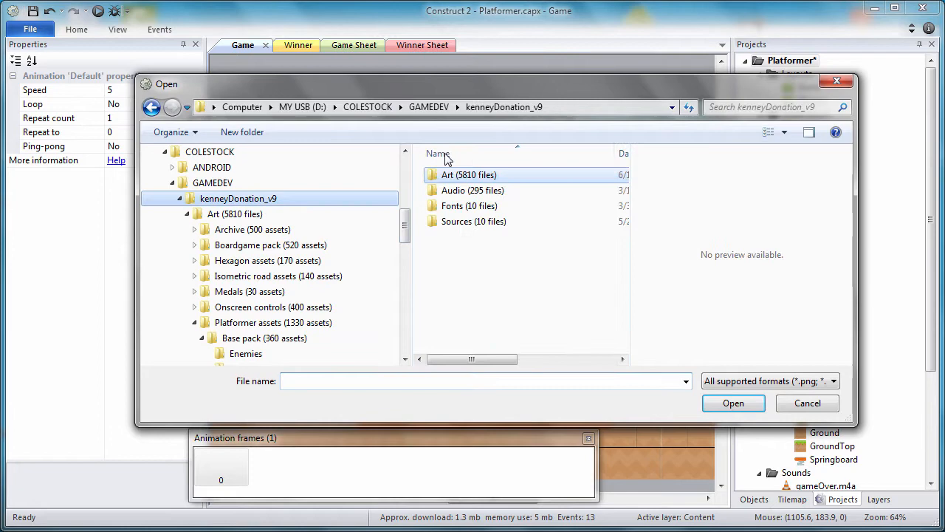
click(751, 107)
text(liqui)
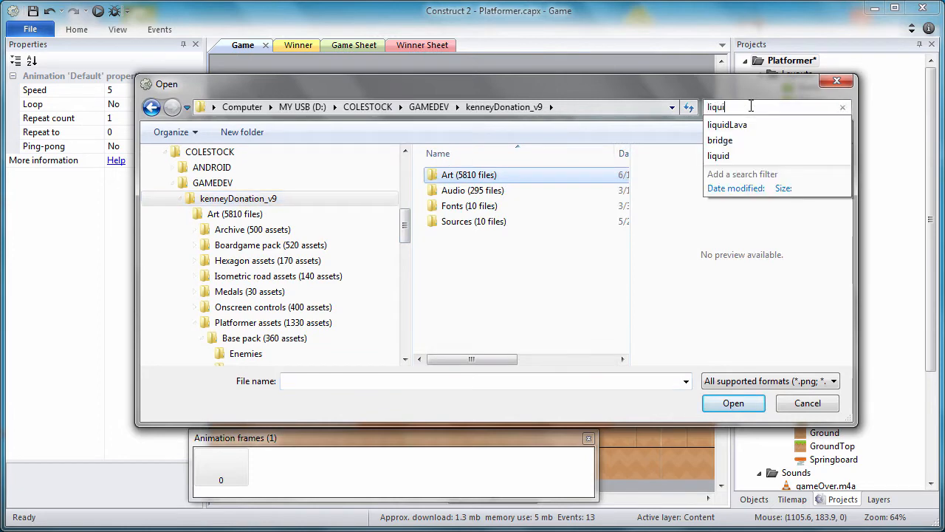
text(dLava)
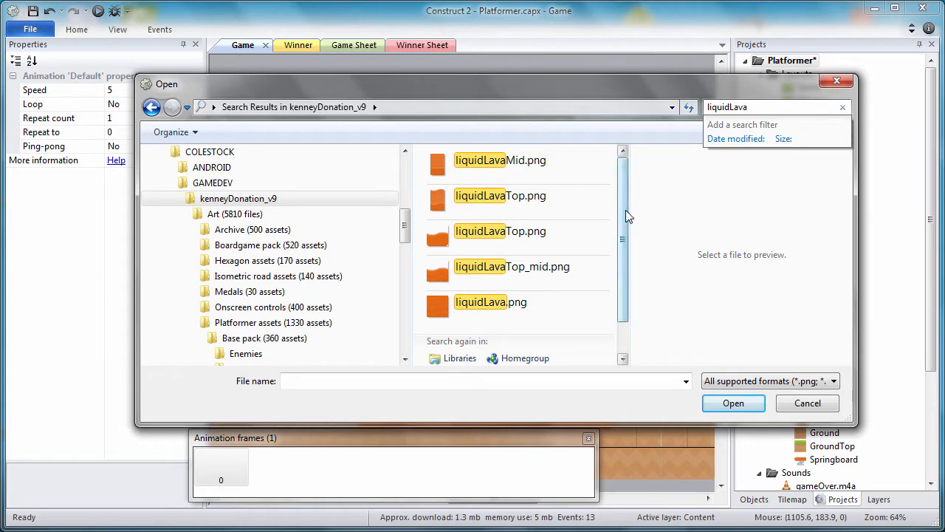
click(505, 235)
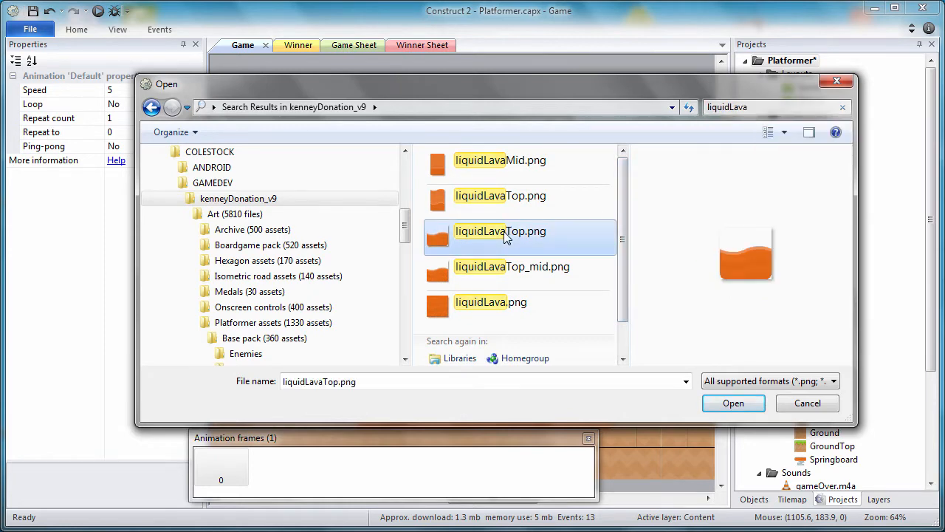
click(732, 403)
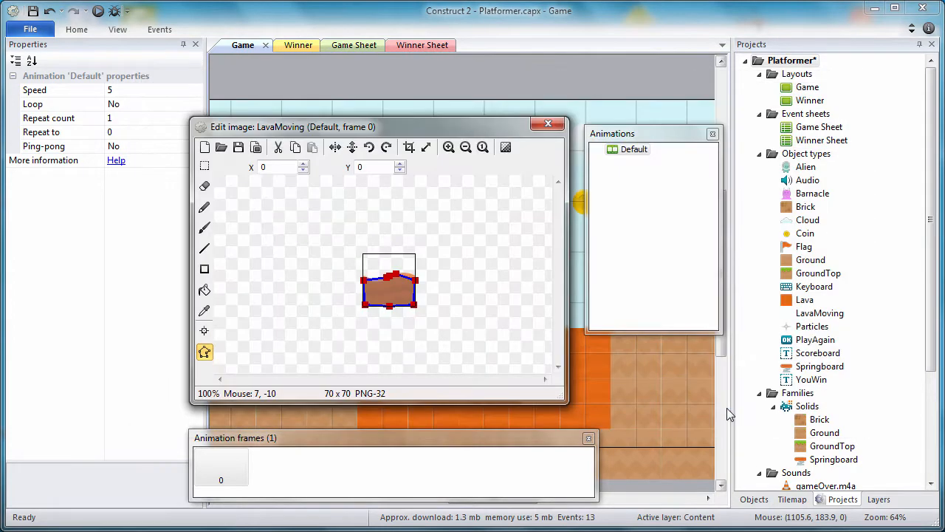
- Raise the upper-right collision polygon point of LavaMoving to 70, 23 and close the image editor
drag(415, 280, 416, 270)
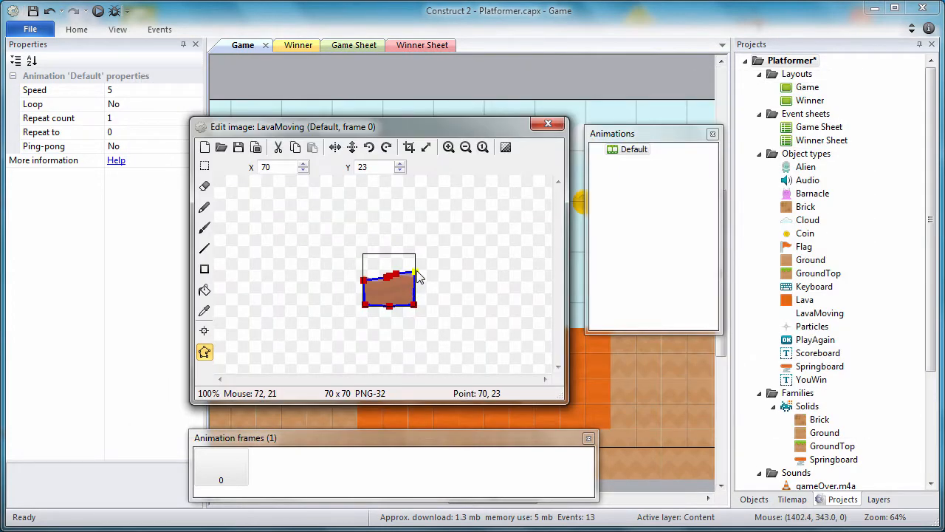
click(207, 352)
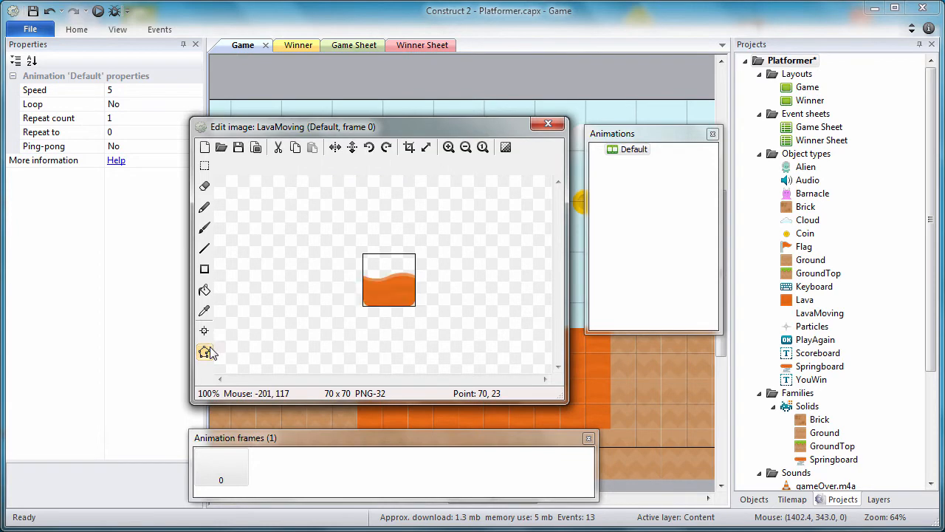
click(548, 123)
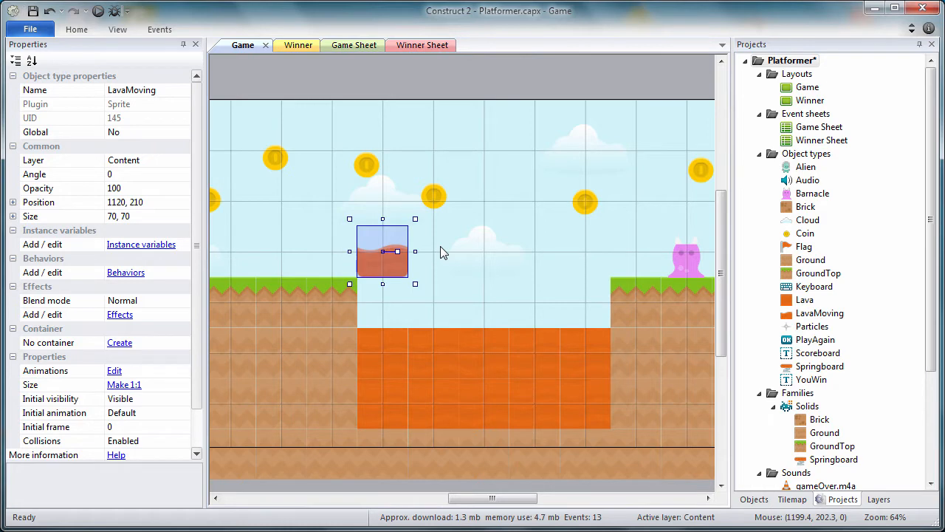
- Duplicate the LavaMoving tile into a continuous row of eight, from position 980, 210 to 1470, 210
ctrl+drag(396, 259, 619, 262)
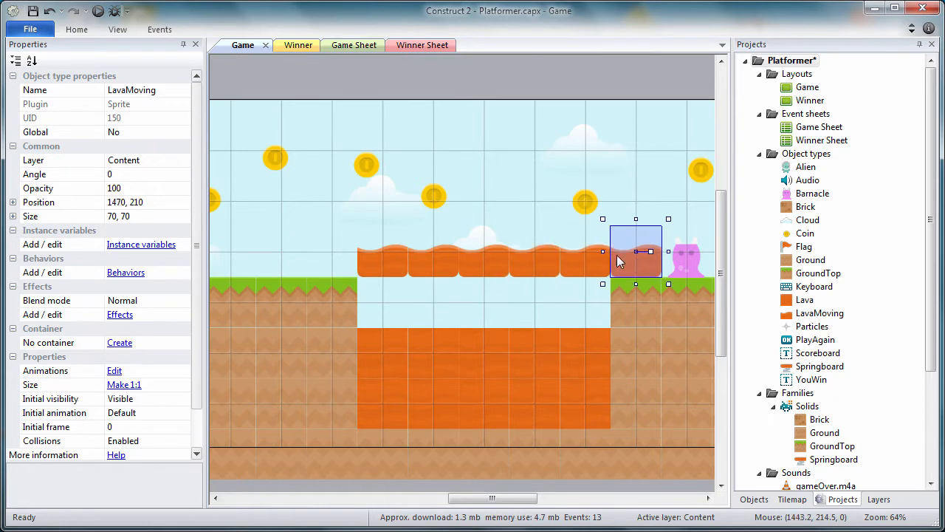
ctrl+drag(379, 265, 290, 265)
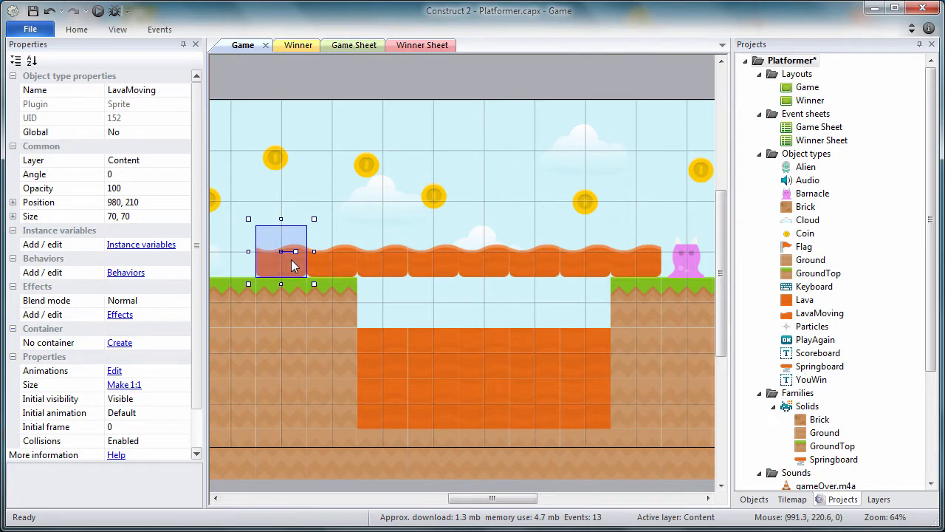
- Select all eight LavaMoving tiles in the row above the pit and copy them
shift+click(335, 259)
shift+click(384, 260)
shift+click(431, 259)
shift+click(481, 263)
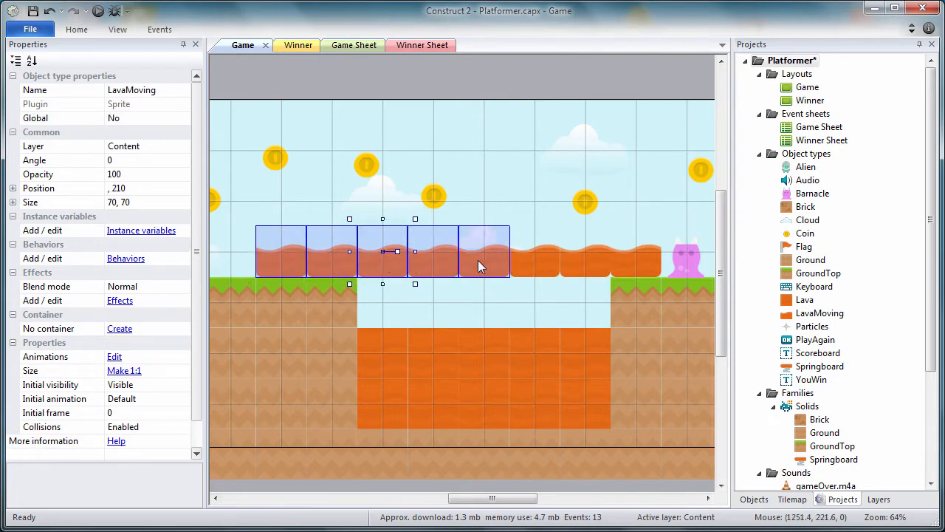
shift+click(532, 259)
shift+click(583, 259)
shift+click(636, 262)
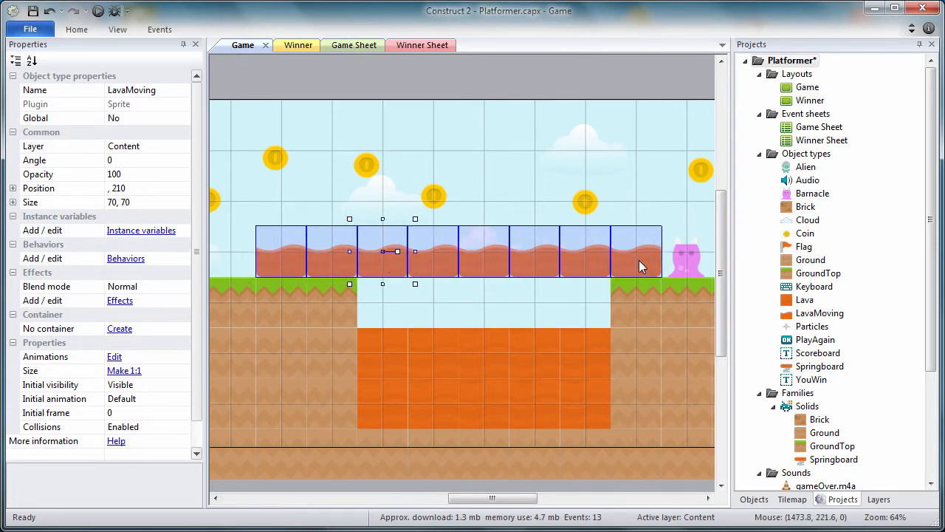
right_click(639, 266)
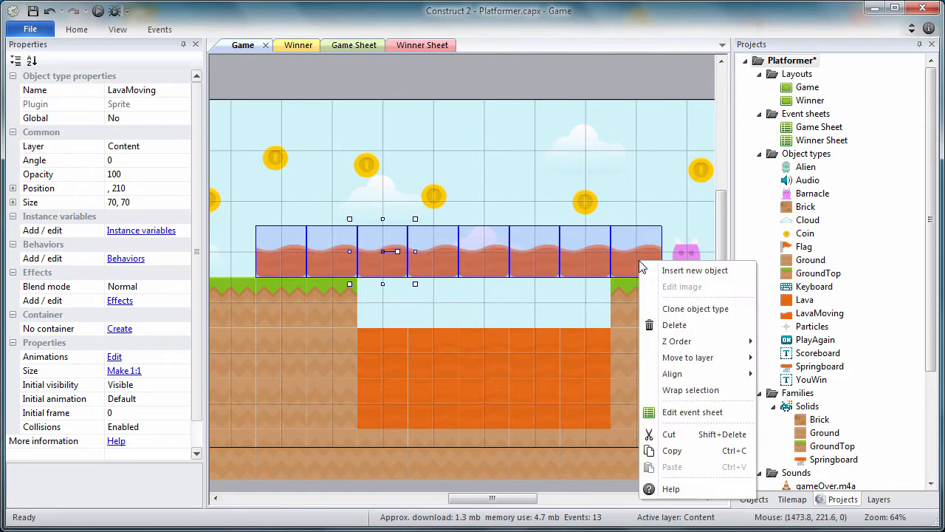
click(671, 450)
- Paste the copied LavaMoving row directly above the original one, two grid cells higher
click(466, 133)
right_click(466, 133)
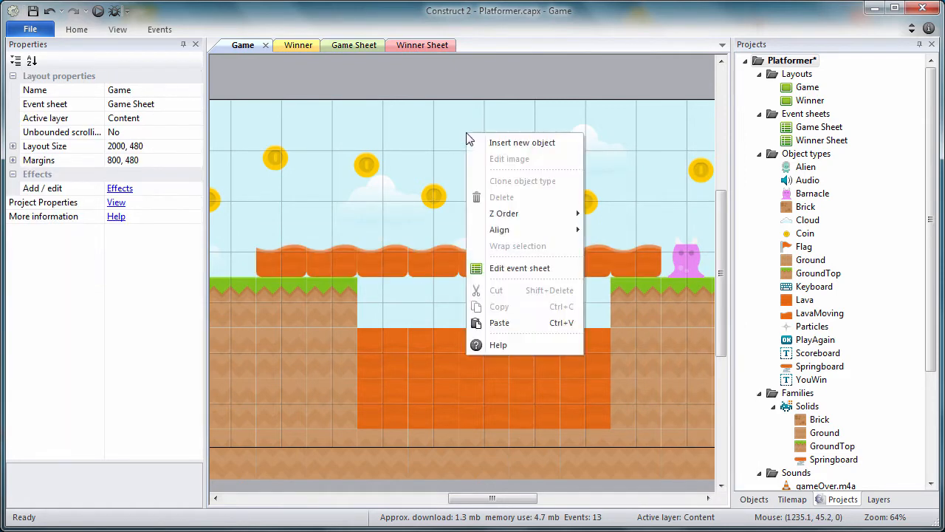
click(499, 323)
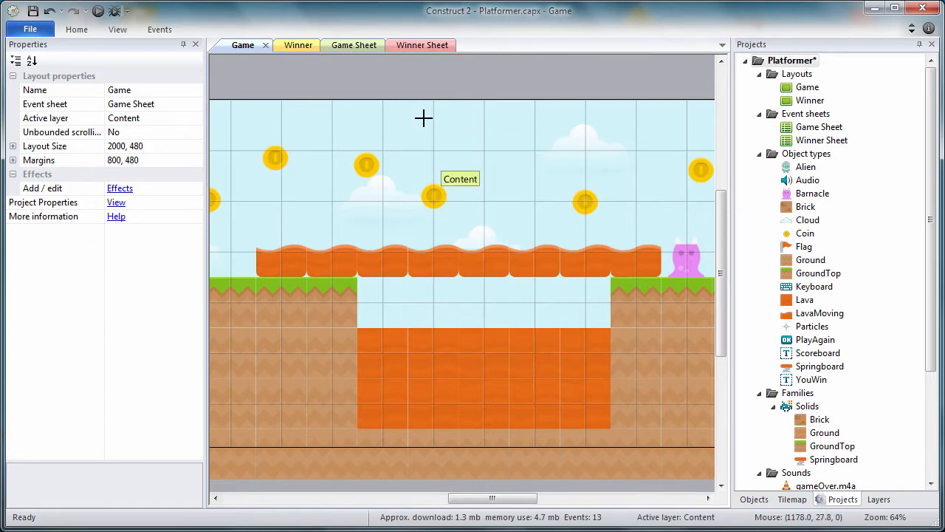
click(423, 112)
drag(380, 110, 447, 147)
- Select all eight tiles of the lower LavaMoving row and add a Sine behavior to them
click(297, 252)
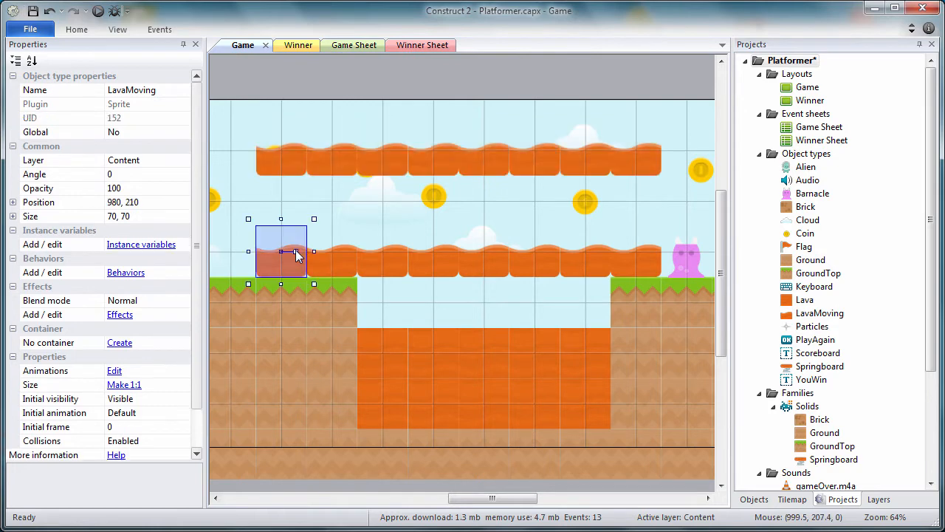
ctrl+click(331, 264)
ctrl+click(372, 262)
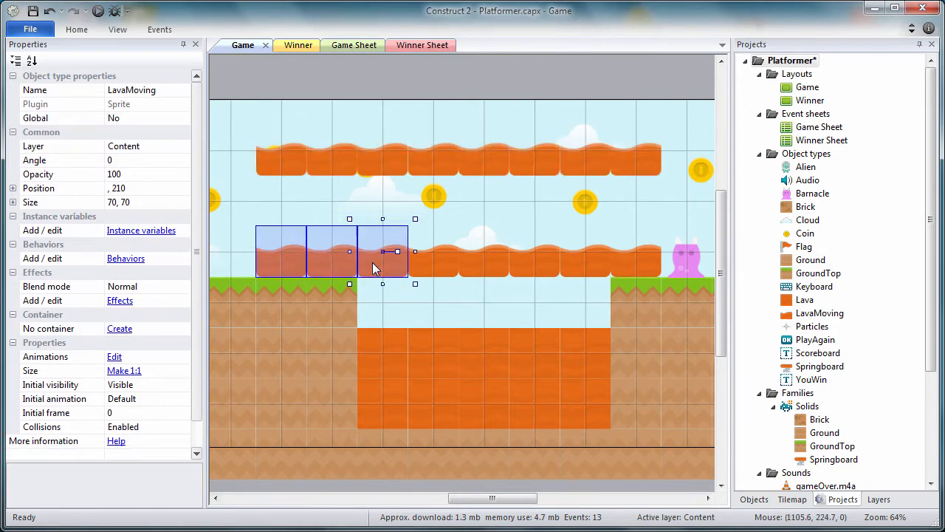
ctrl+click(435, 263)
ctrl+click(481, 262)
ctrl+click(535, 259)
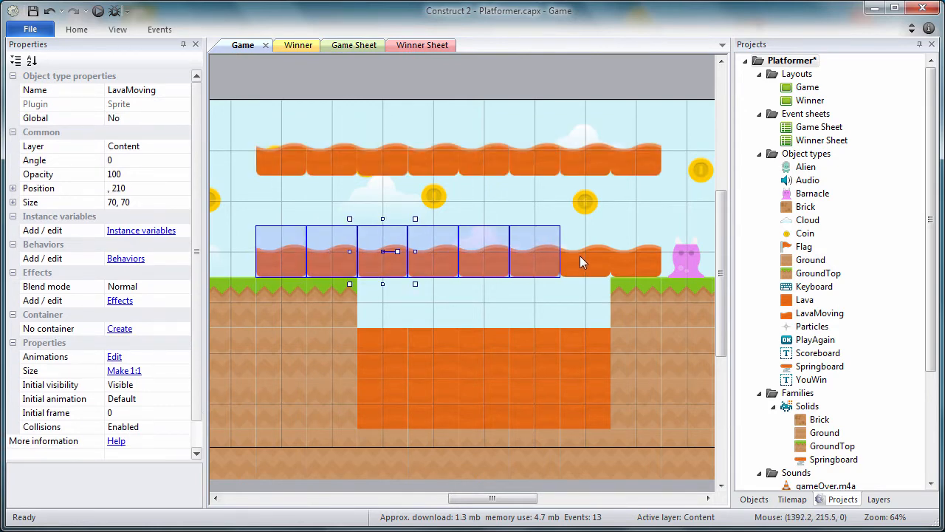
ctrl+click(646, 255)
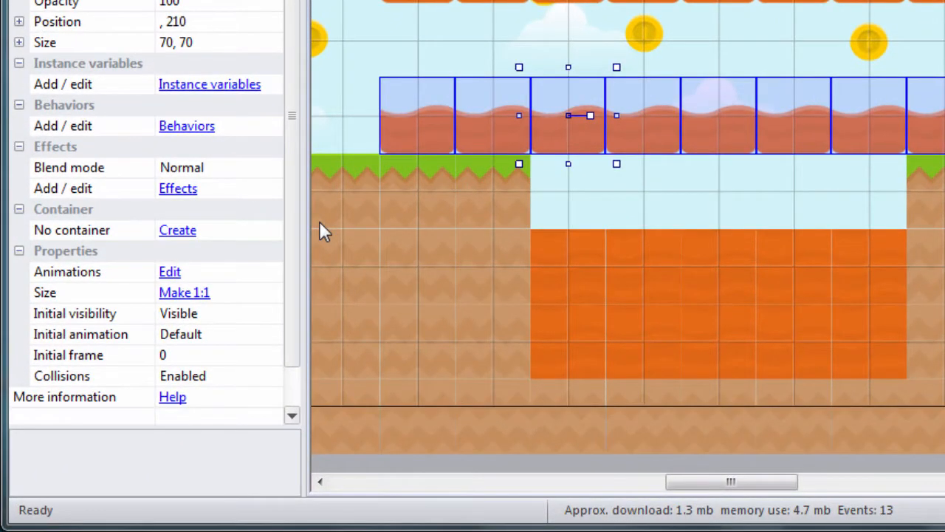
click(186, 127)
click(589, 32)
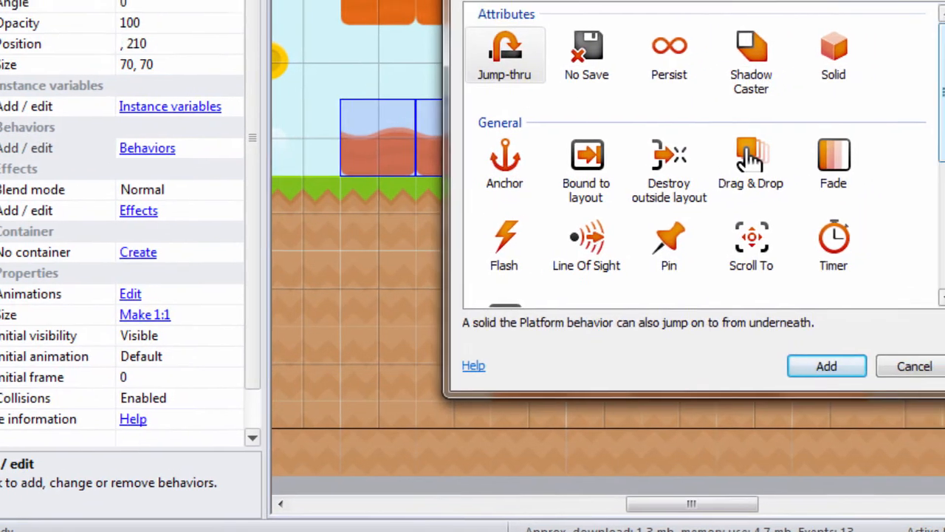
drag(944, 97, 944, 246)
click(573, 360)
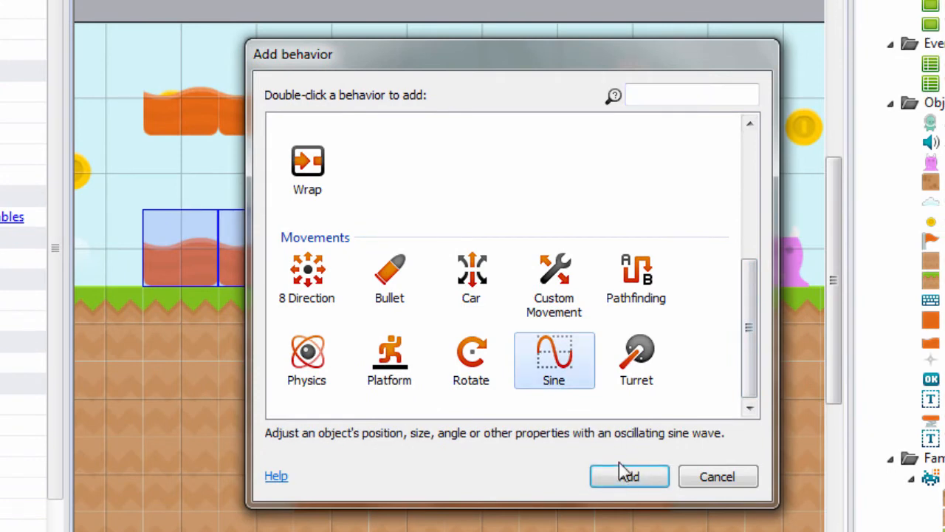
click(626, 475)
- Rename LavaMoving's Sine behavior to UpDown
right_click(449, 214)
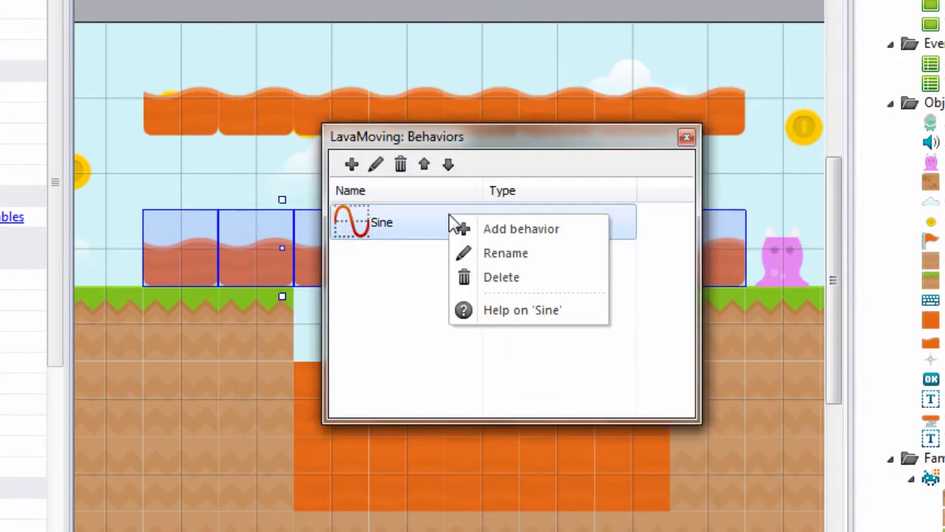
click(468, 255)
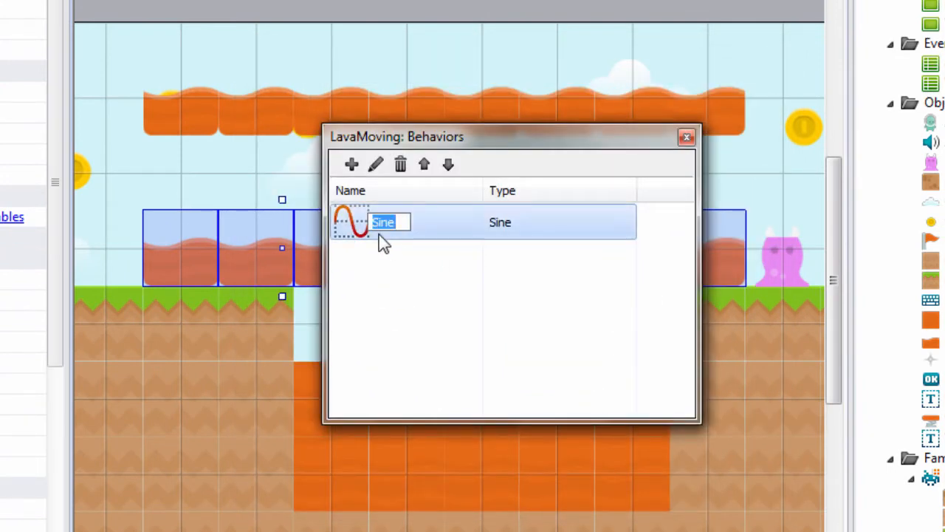
text(UpDown)
key(Return)
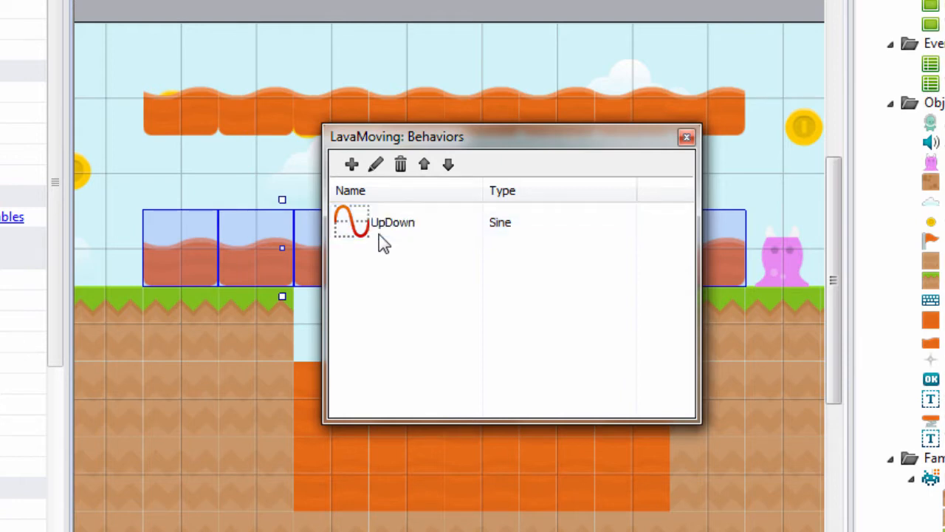
- Add a second Sine behavior to LavaMoving, name it SideToSide, and close the behaviors dialog
click(351, 165)
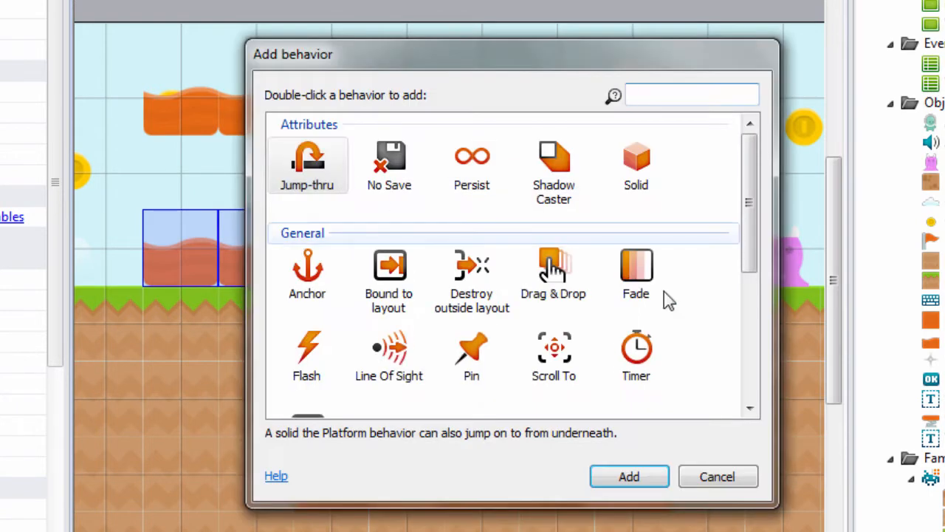
drag(748, 236, 747, 412)
click(553, 358)
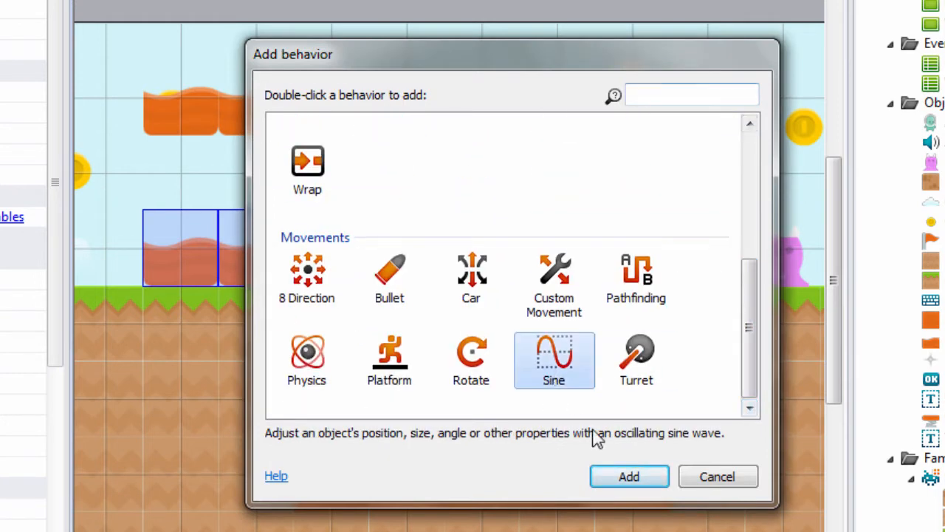
click(620, 476)
right_click(386, 260)
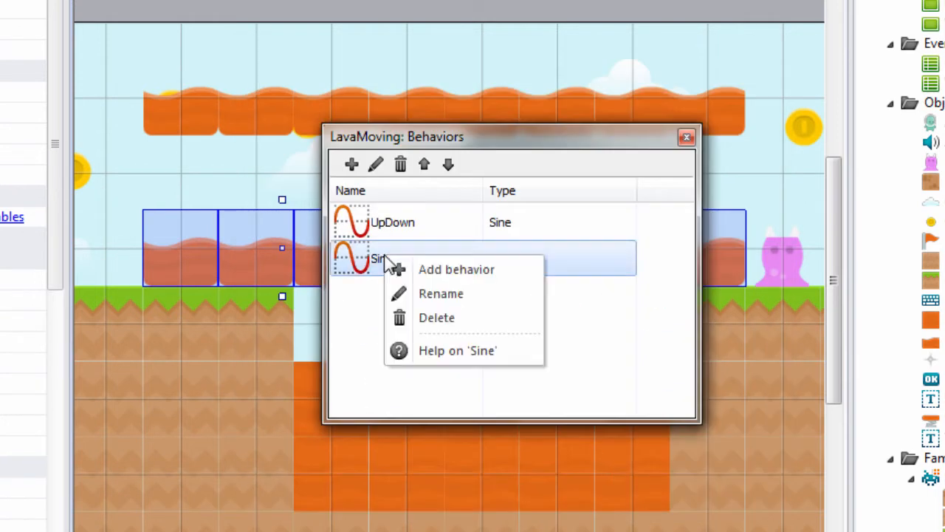
click(413, 293)
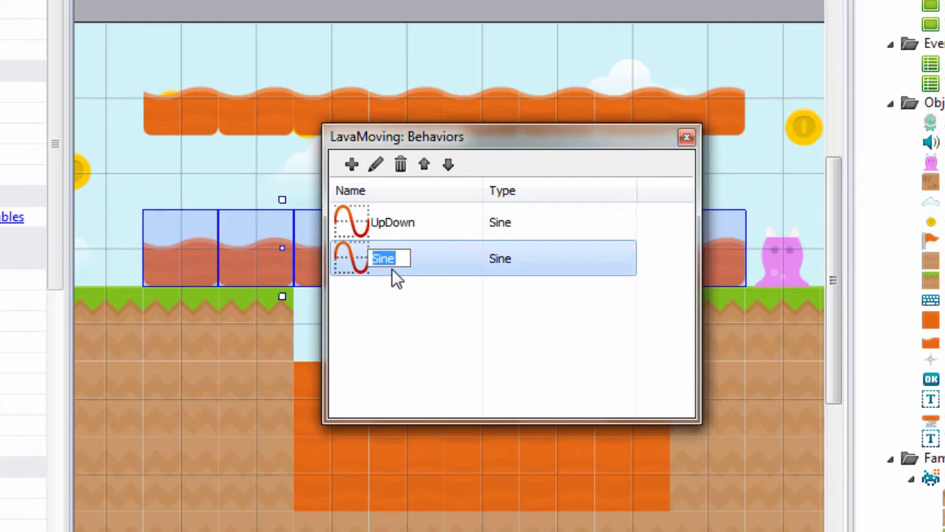
text(SideToSide)
click(397, 287)
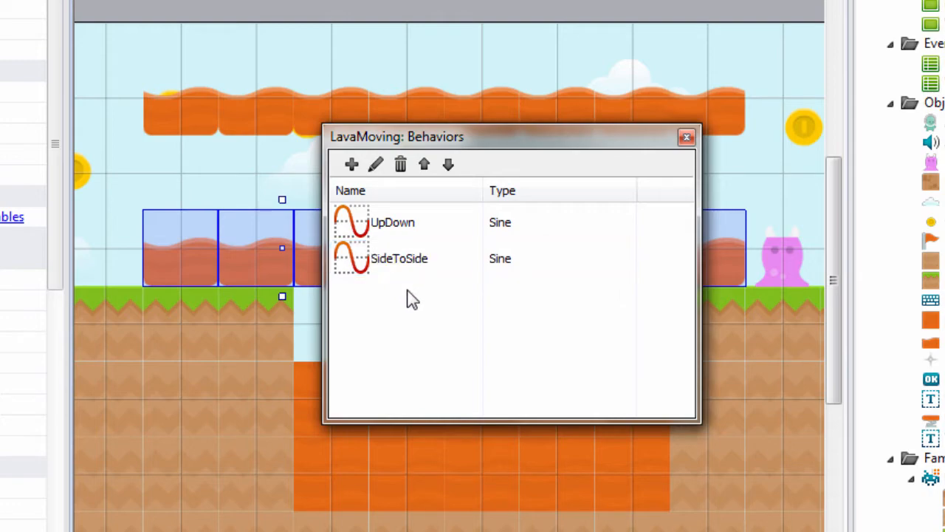
click(686, 140)
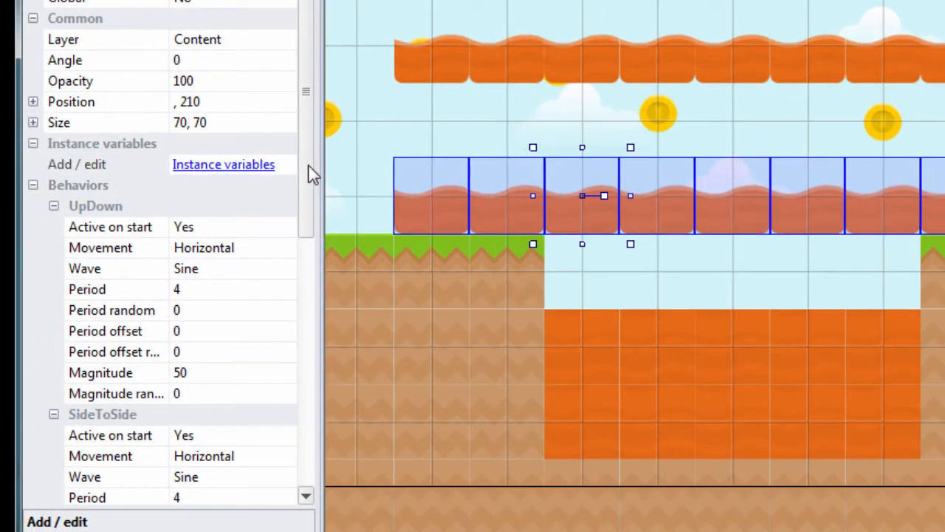
- Set the lower row's UpDown behavior to Vertical movement with a period of 5 and a magnitude of 10
drag(310, 174, 308, 185)
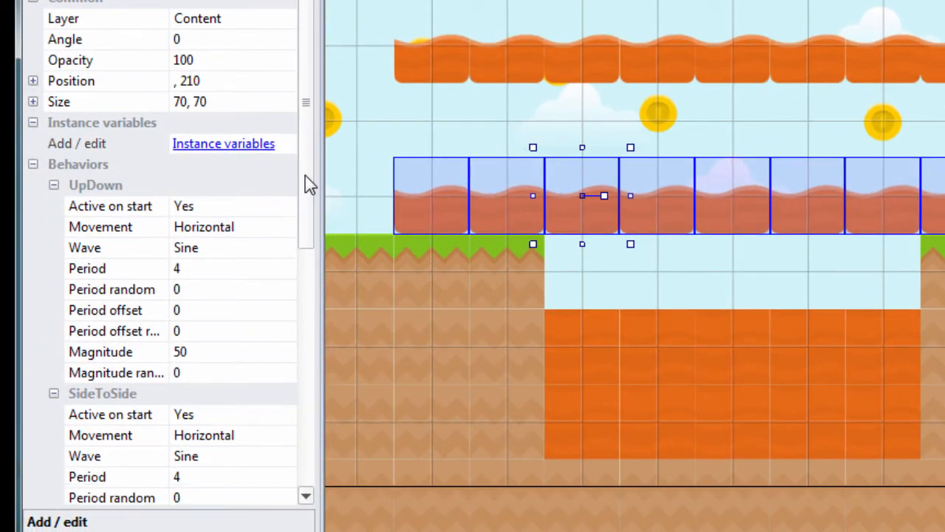
click(213, 226)
click(285, 227)
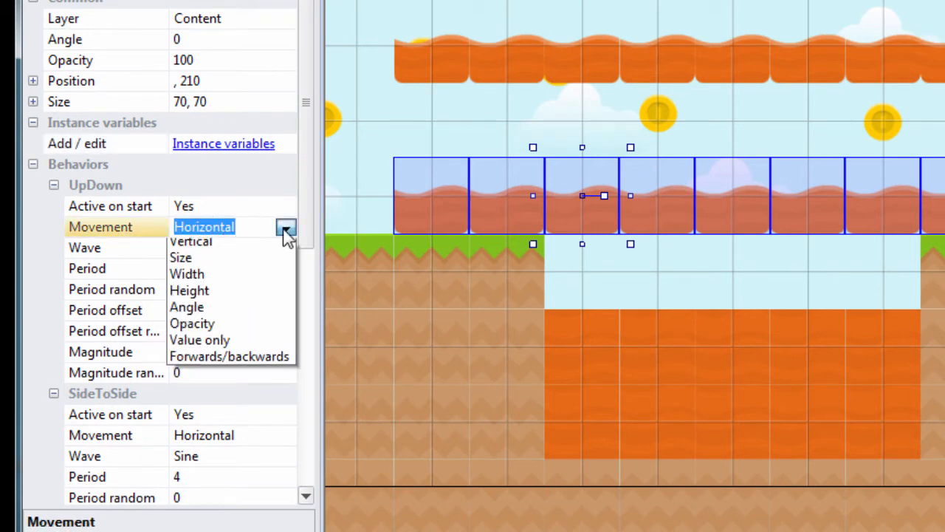
click(260, 263)
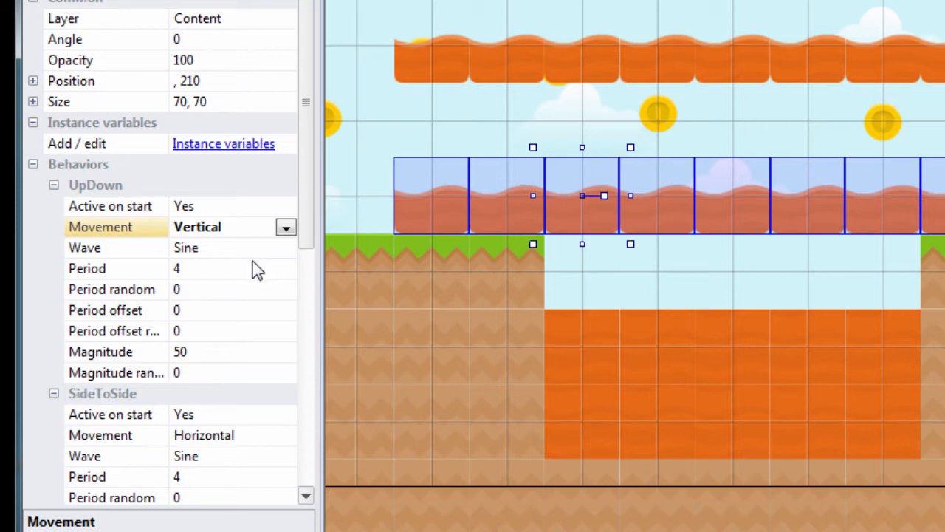
click(211, 270)
text(5)
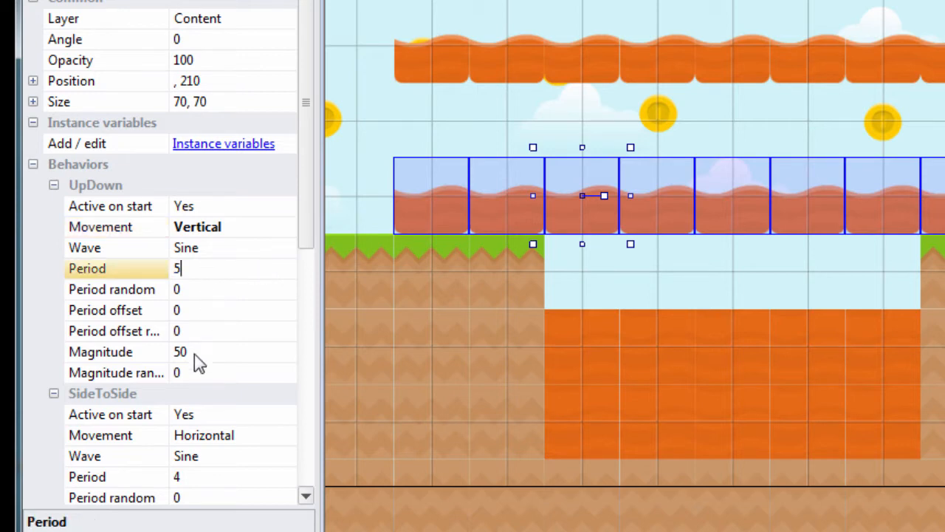
click(194, 360)
text(10)
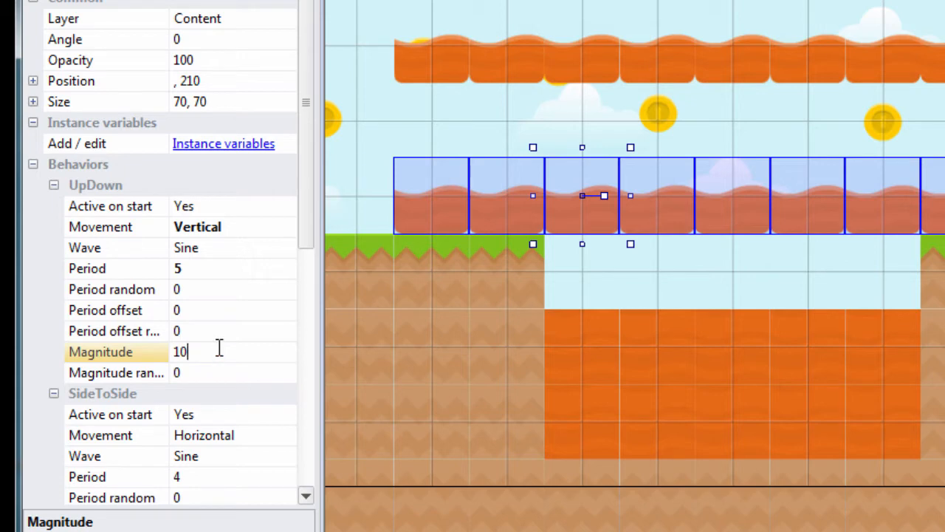
key(Return)
- Set the lower row's SideToSide behavior to a period of 3 and a magnitude of 25
drag(312, 223, 313, 314)
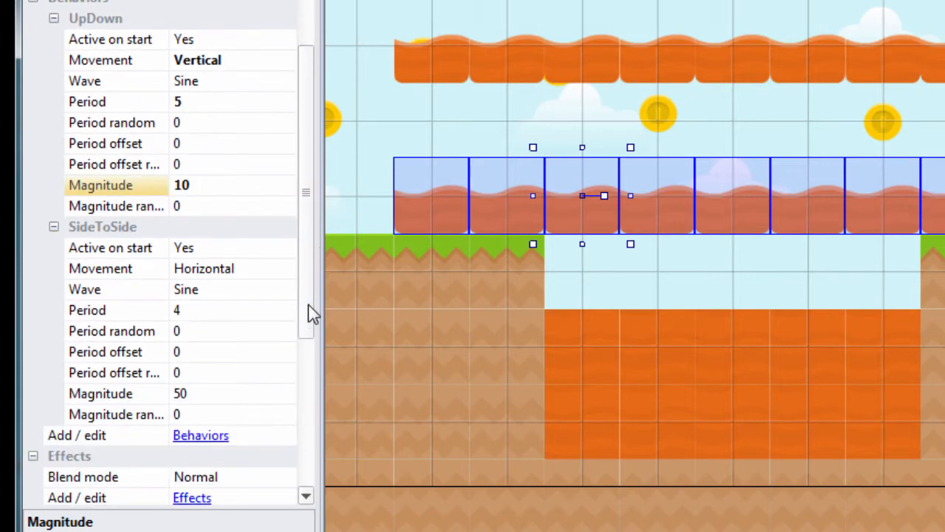
click(221, 314)
text(3)
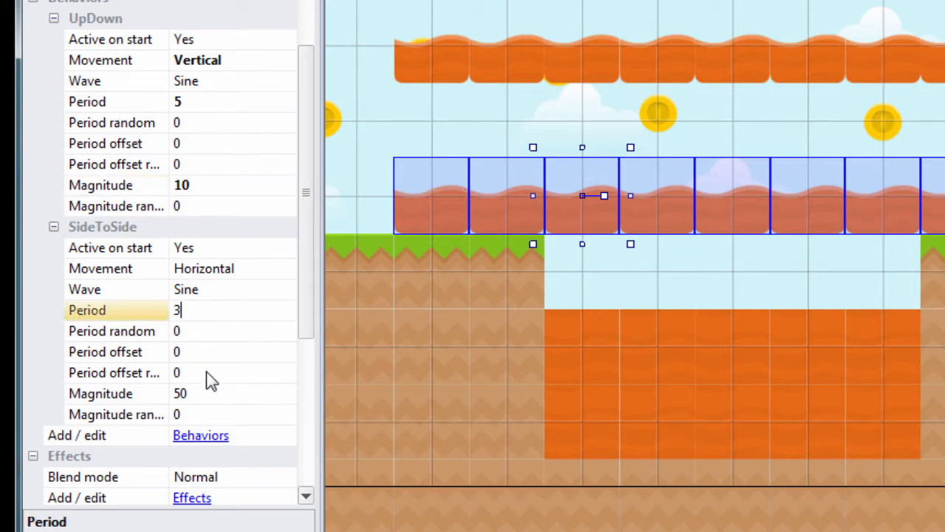
click(198, 391)
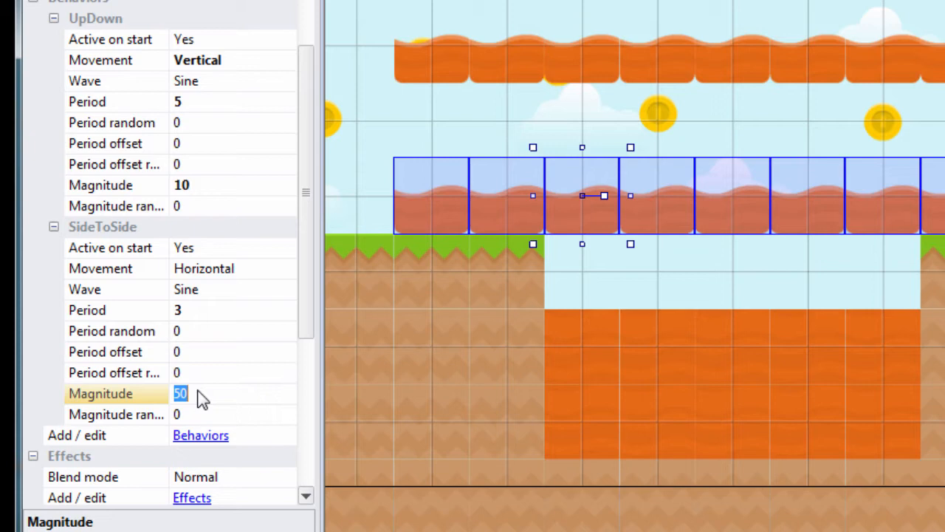
text(25)
click(213, 369)
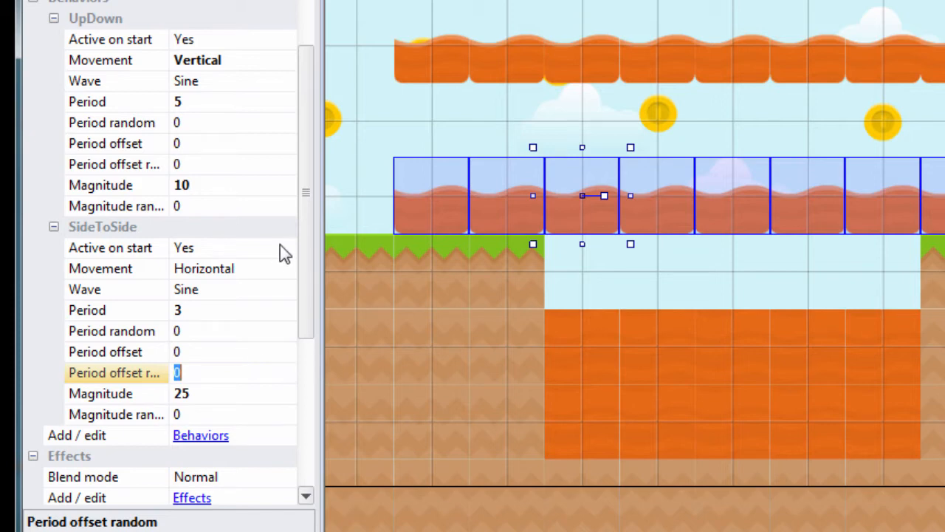
- Send the selected lower LavaMoving row to the bottom of its layer
right_click(488, 186)
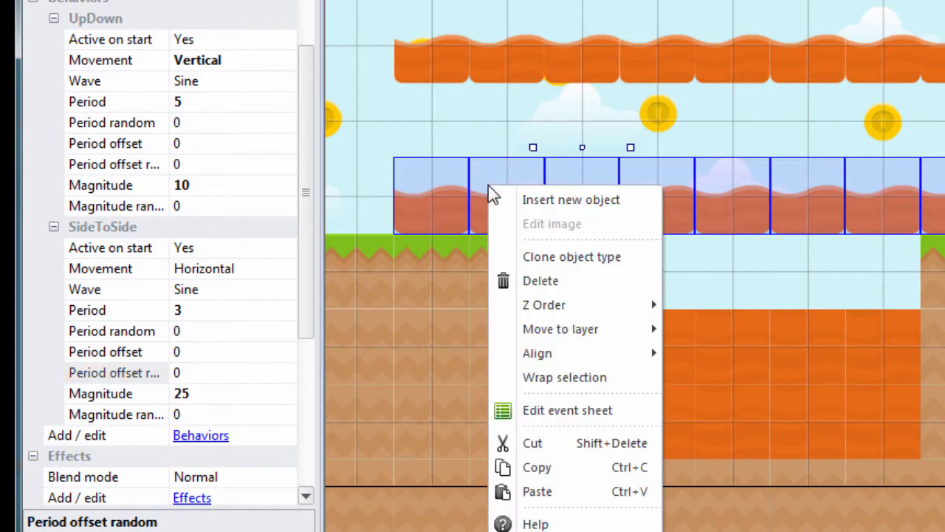
mouse_move(604, 309)
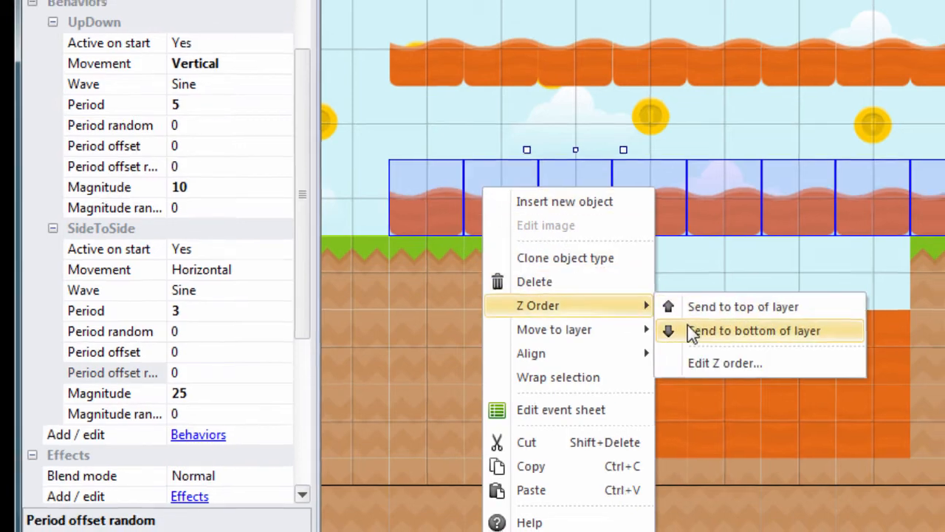
click(693, 332)
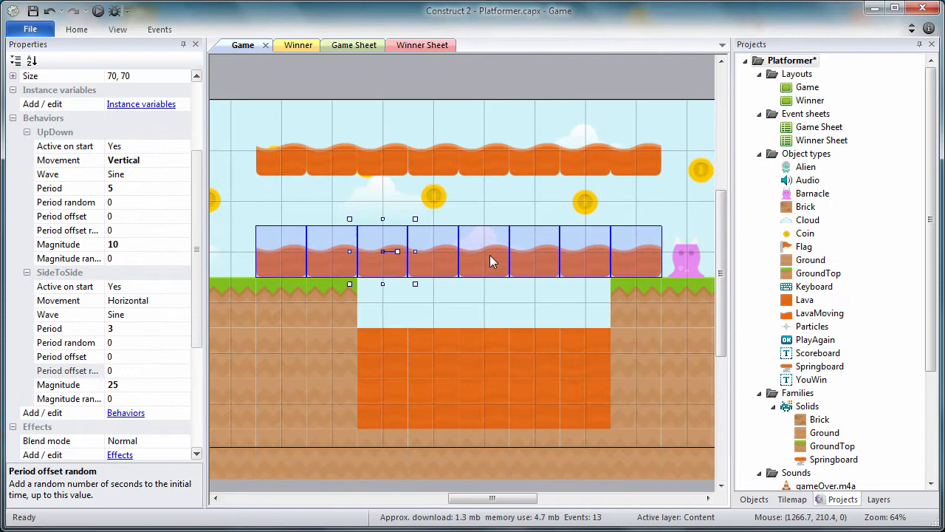
- Turn off grid snapping and move the selected LavaMoving row into the pit, overlapping the upper edge of the static lava
mouse_move(489, 255)
mouse_down()
mouse_move(498, 290)
mouse_move(494, 254)
mouse_up()
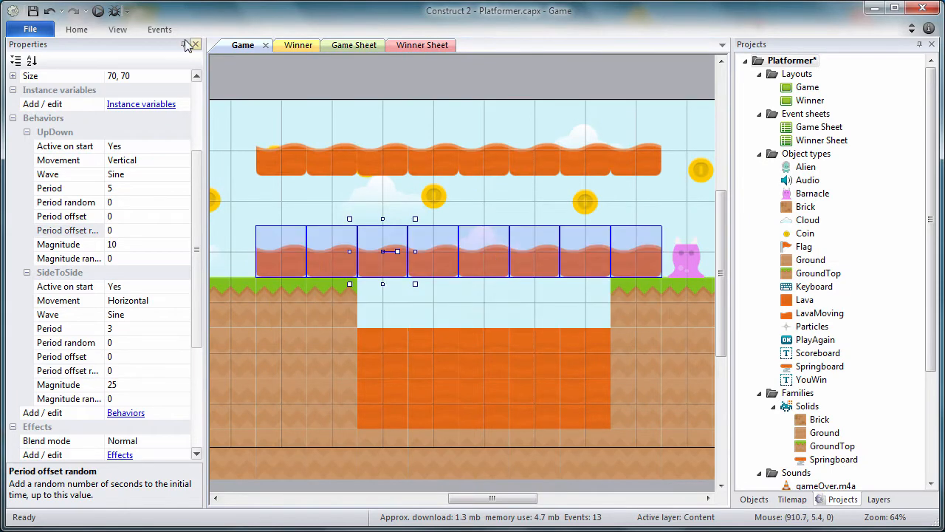
click(125, 29)
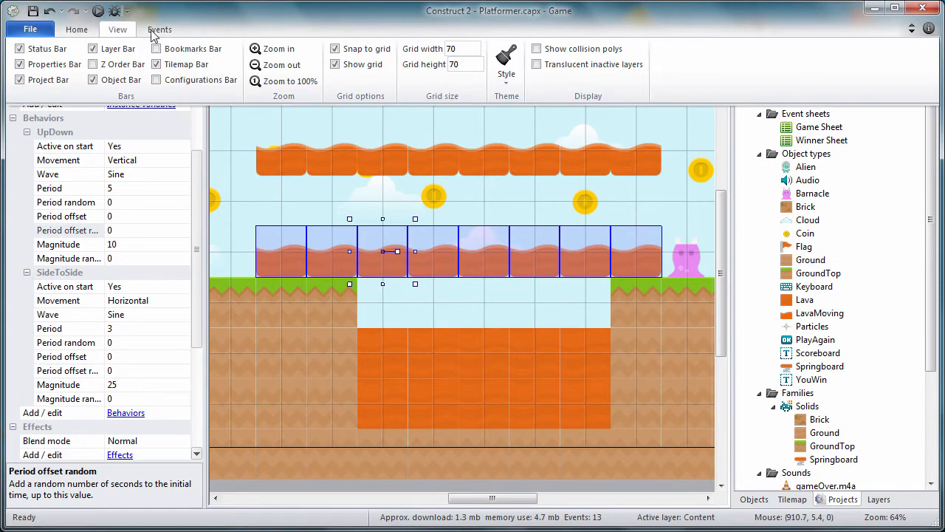
click(336, 49)
drag(472, 248, 509, 311)
drag(508, 313, 508, 317)
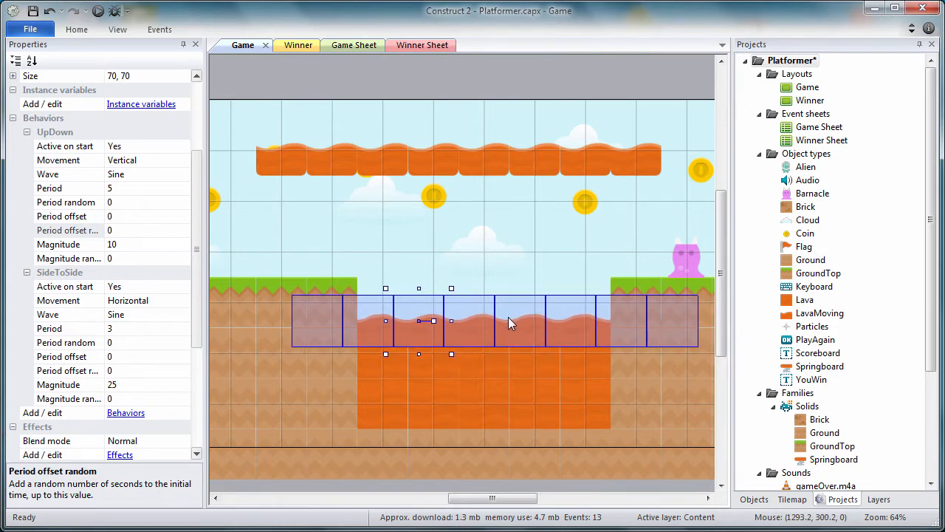
- Set the UpDown behavior of all eight upper-row LavaMoving tiles to Vertical movement with a period of 2 and a magnitude of 10
click(495, 267)
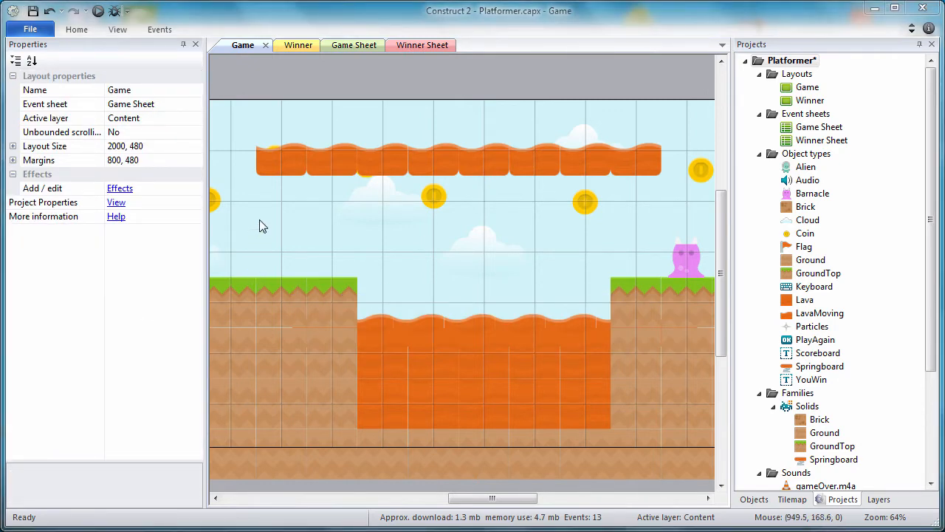
click(280, 167)
ctrl+drag(314, 152, 630, 159)
shift+click(630, 159)
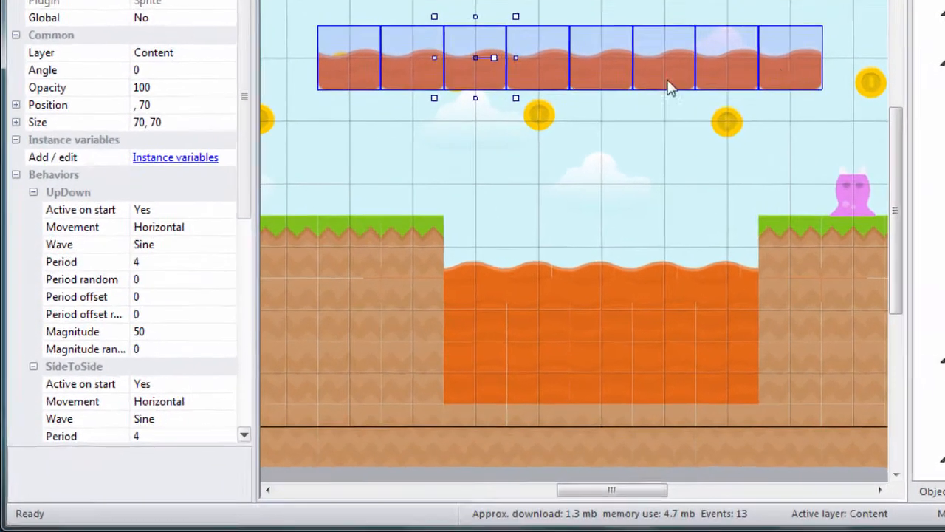
click(214, 170)
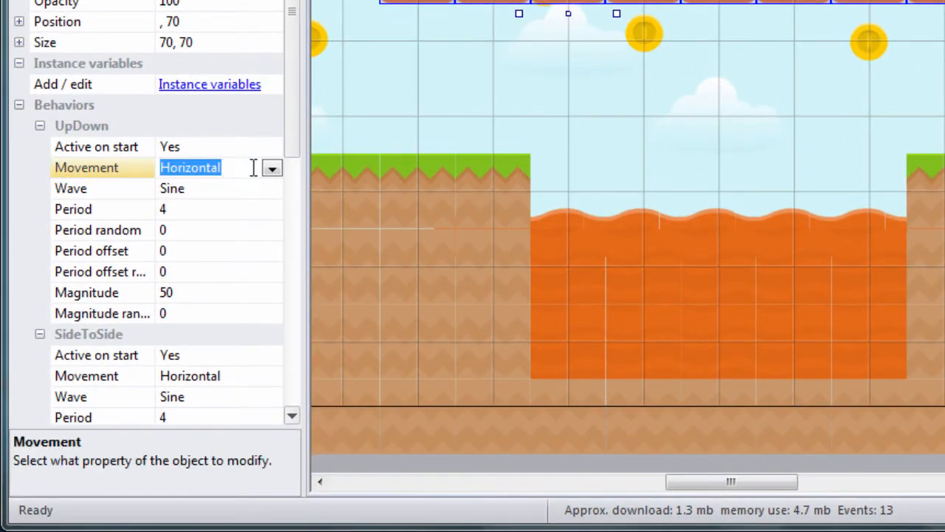
click(273, 169)
click(240, 206)
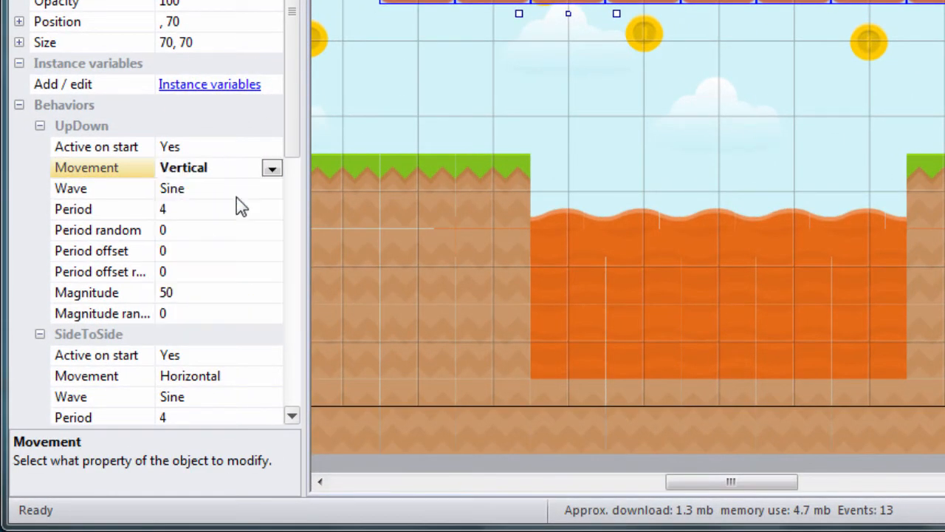
click(192, 209)
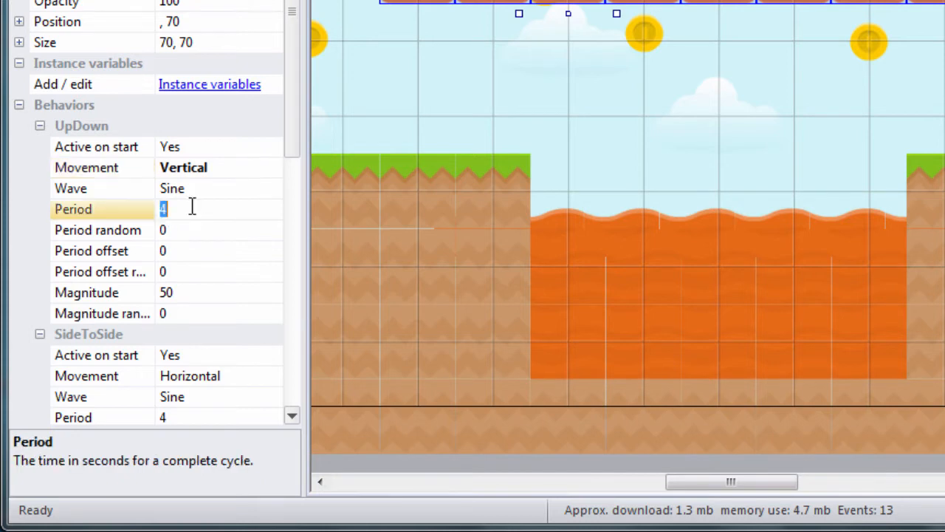
click(188, 297)
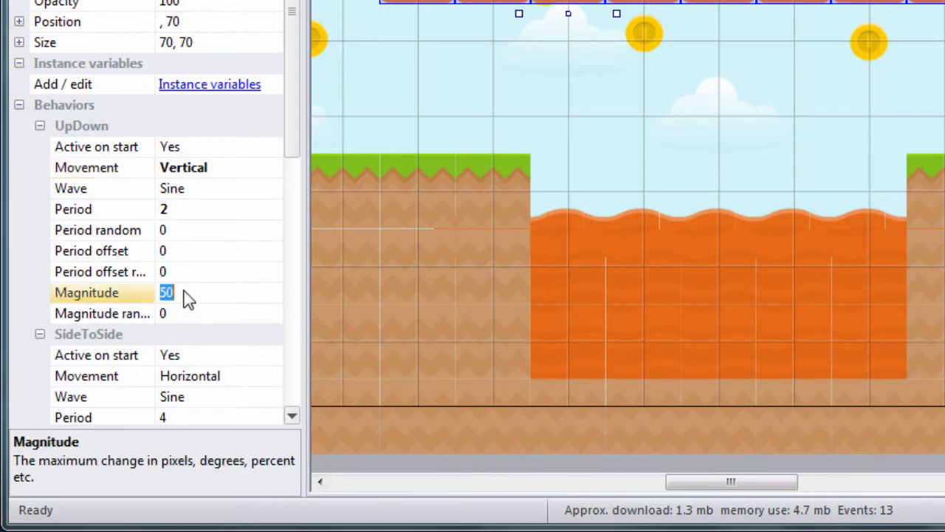
text(10)
- Set the upper LavaMoving row's SideToSide behavior to a magnitude of 18
drag(289, 133, 295, 204)
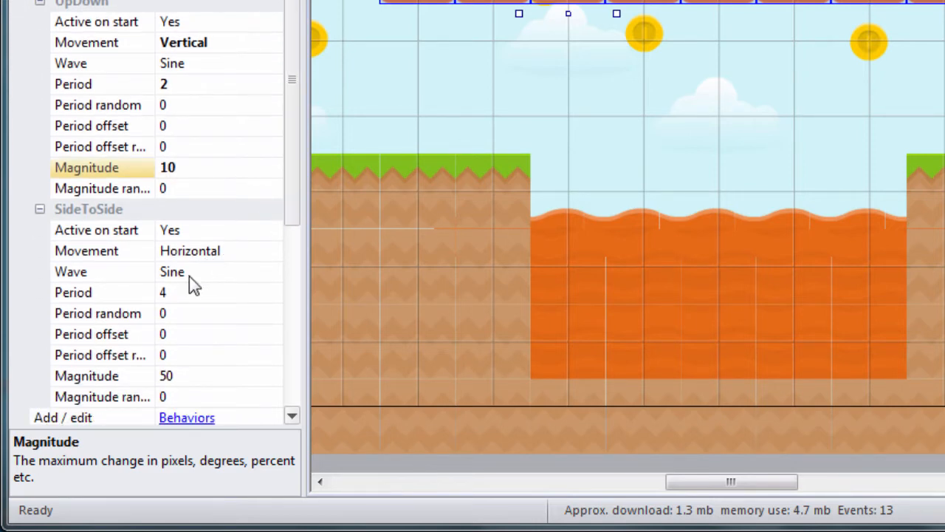
click(178, 376)
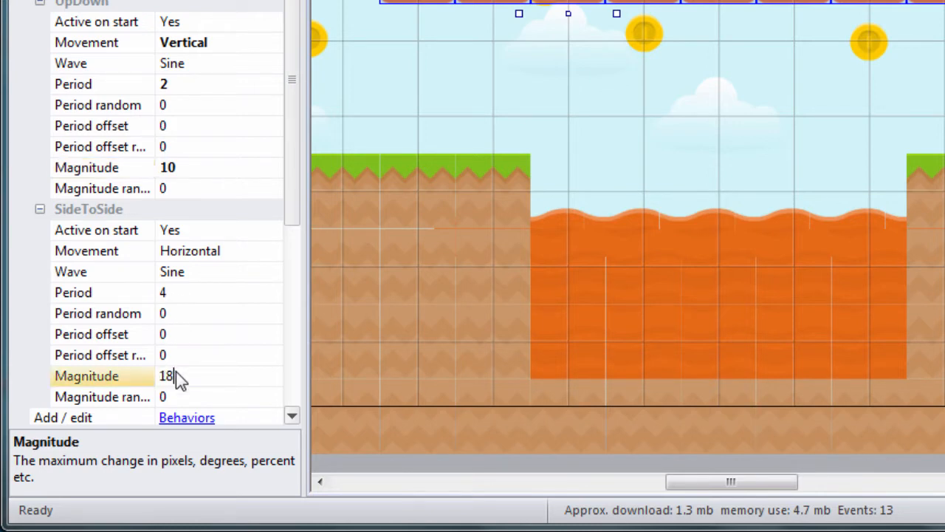
click(184, 356)
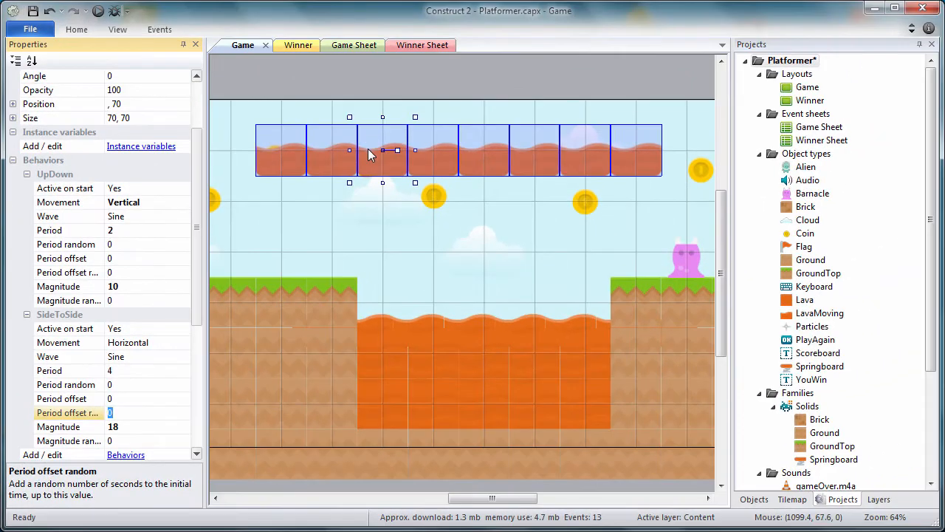
- Send the upper LavaMoving row to the bottom of its layer and move it into the pit at about Y 296, offset from the other row
right_click(369, 153)
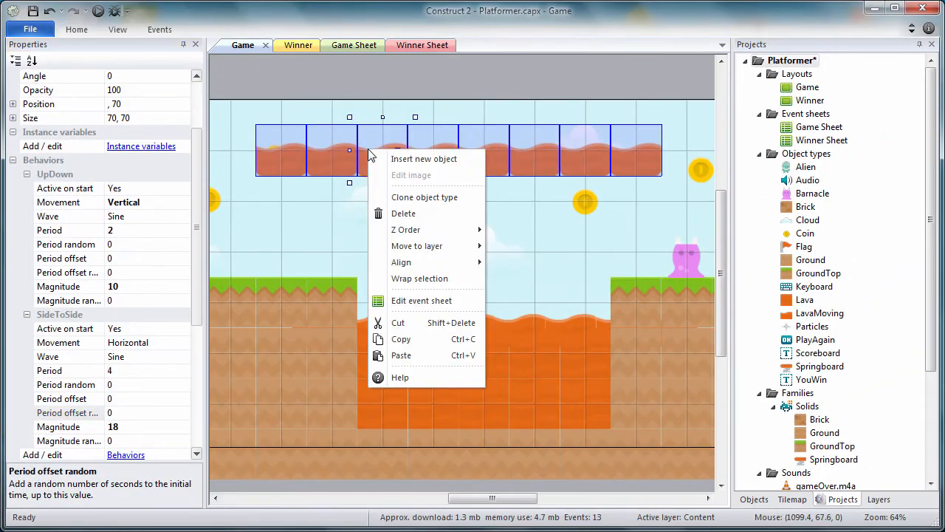
mouse_move(466, 235)
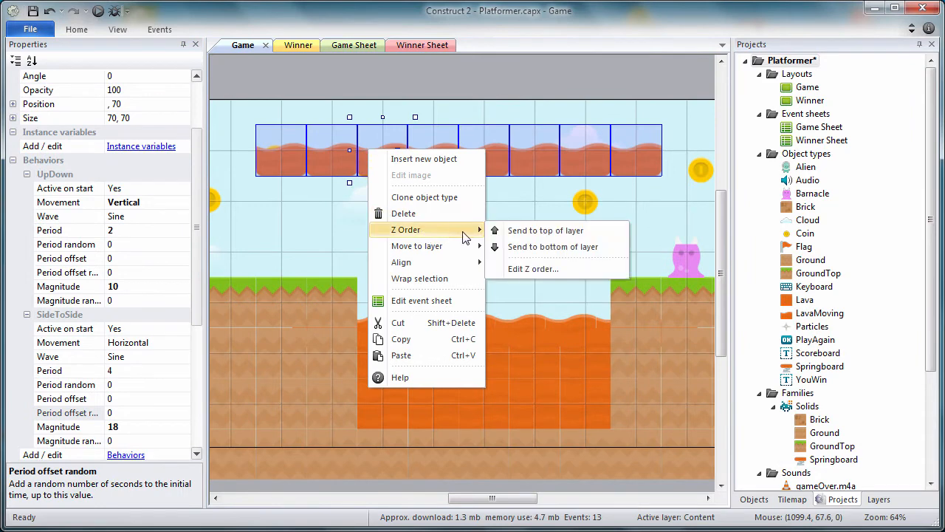
click(523, 248)
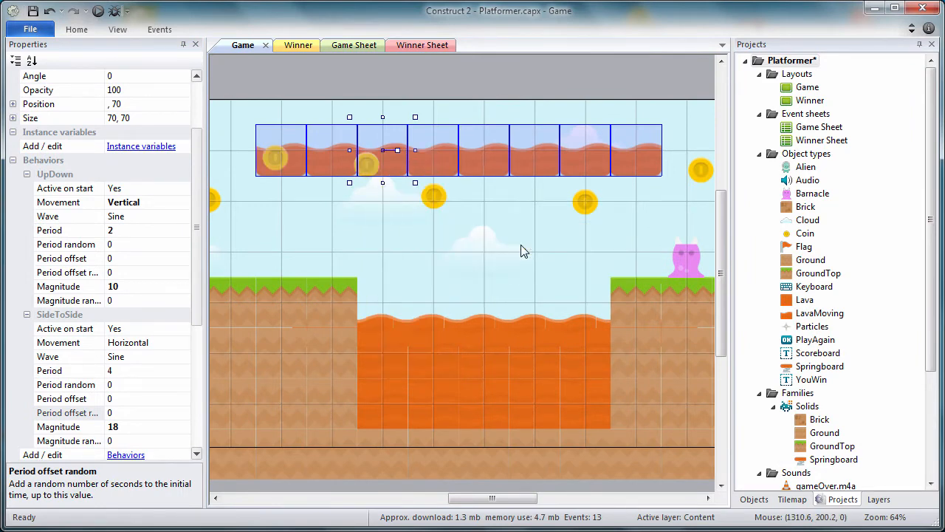
drag(473, 157, 497, 321)
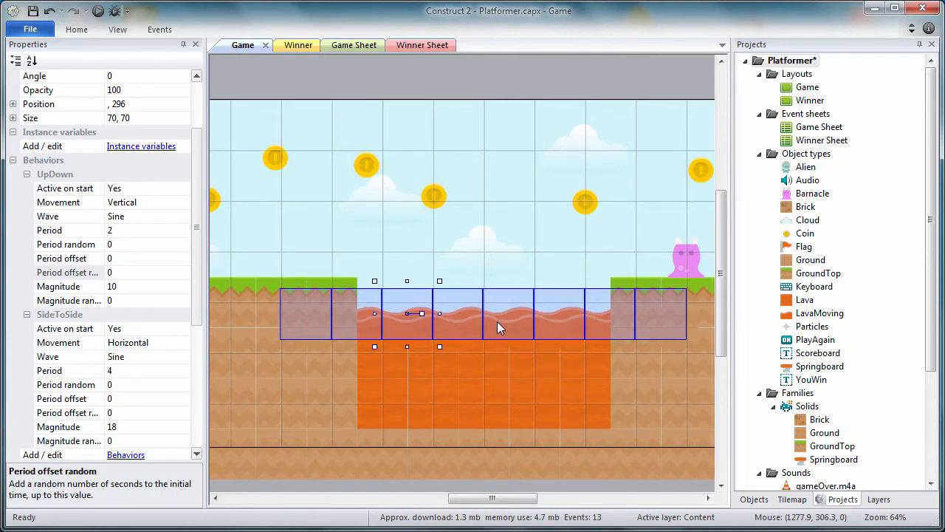
click(500, 257)
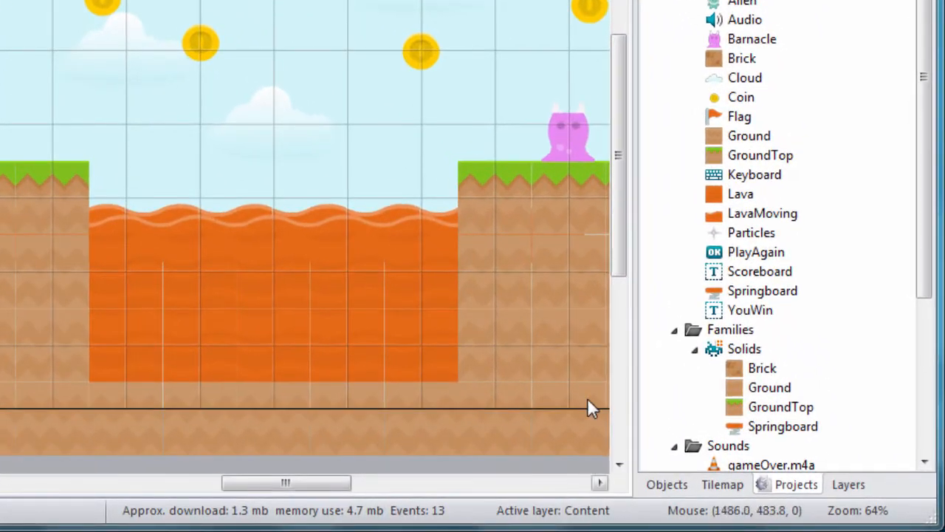
- Add the Lava and LavaMoving sprites to the Solids family
click(743, 356)
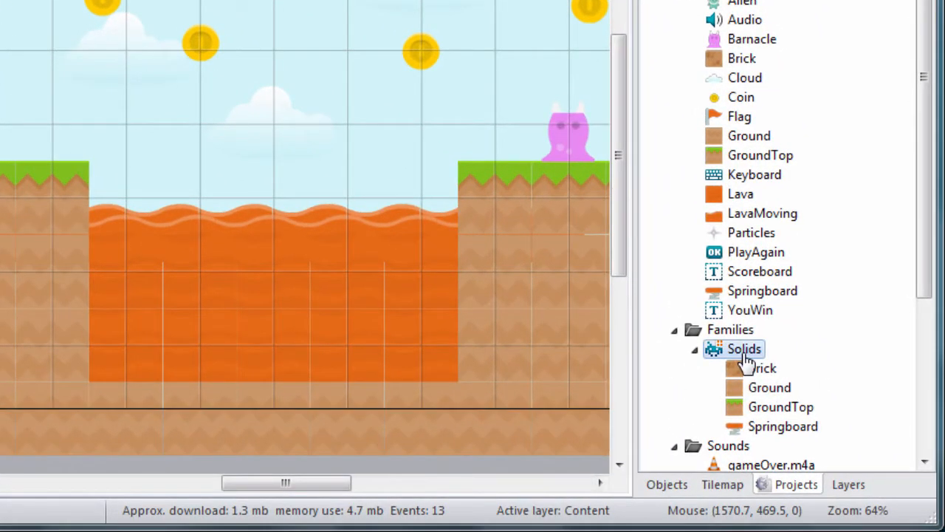
right_click(742, 356)
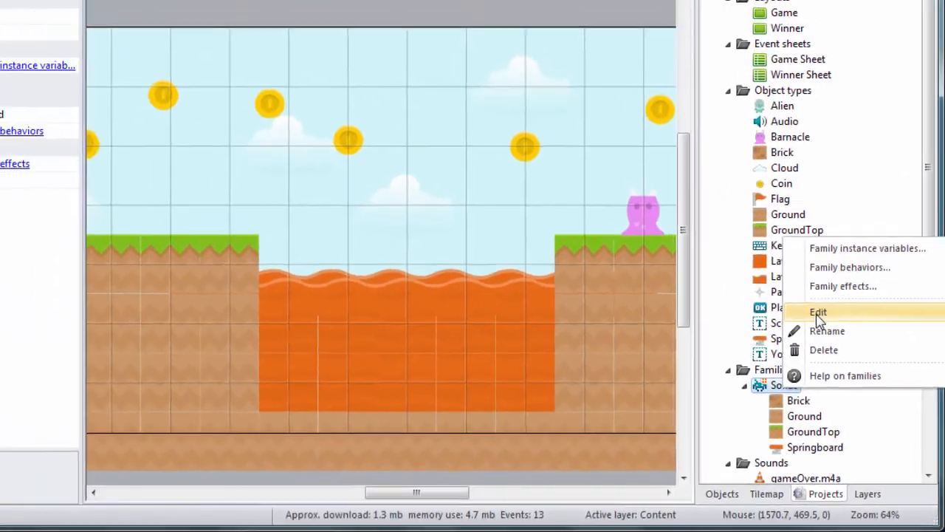
click(794, 268)
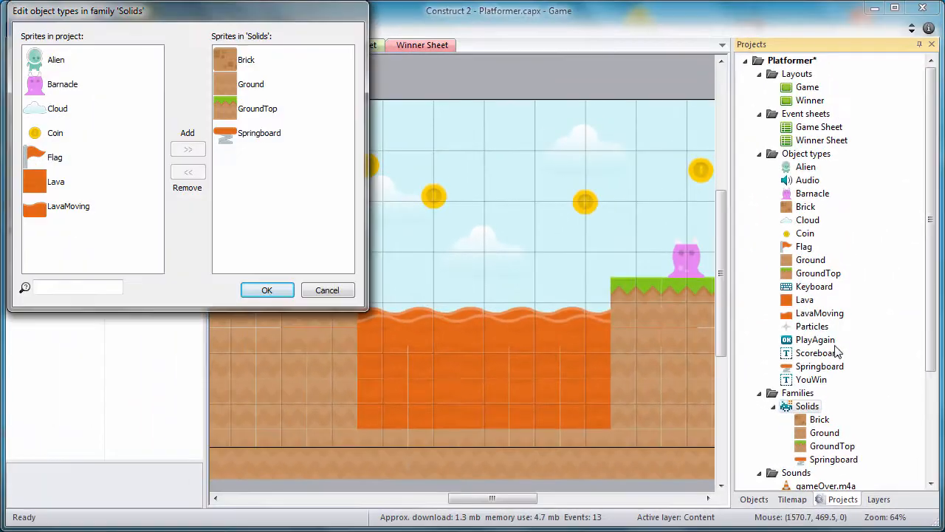
drag(176, 27, 460, 114)
click(330, 268)
click(474, 235)
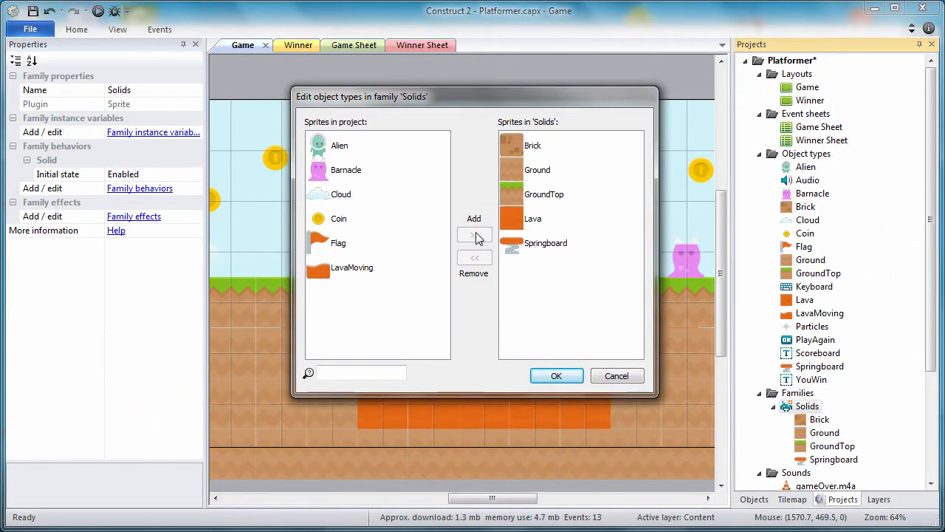
click(349, 270)
click(472, 234)
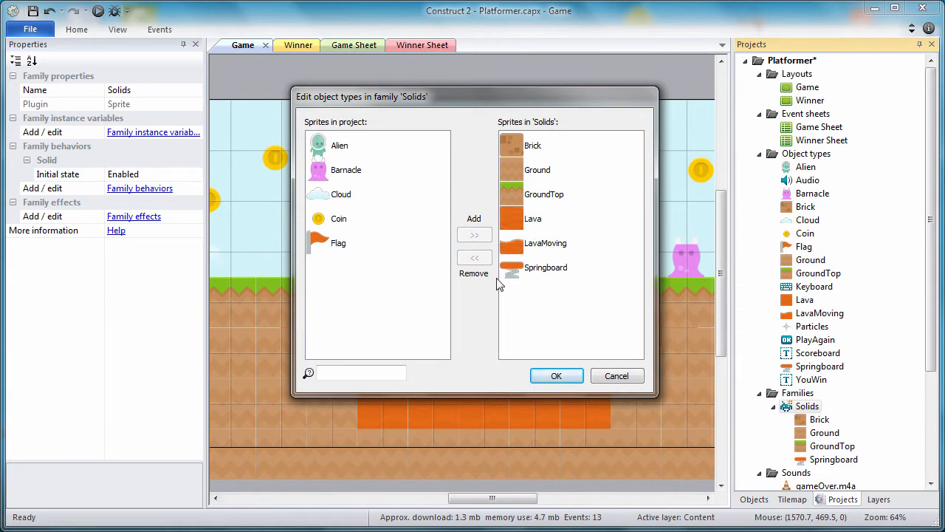
click(554, 377)
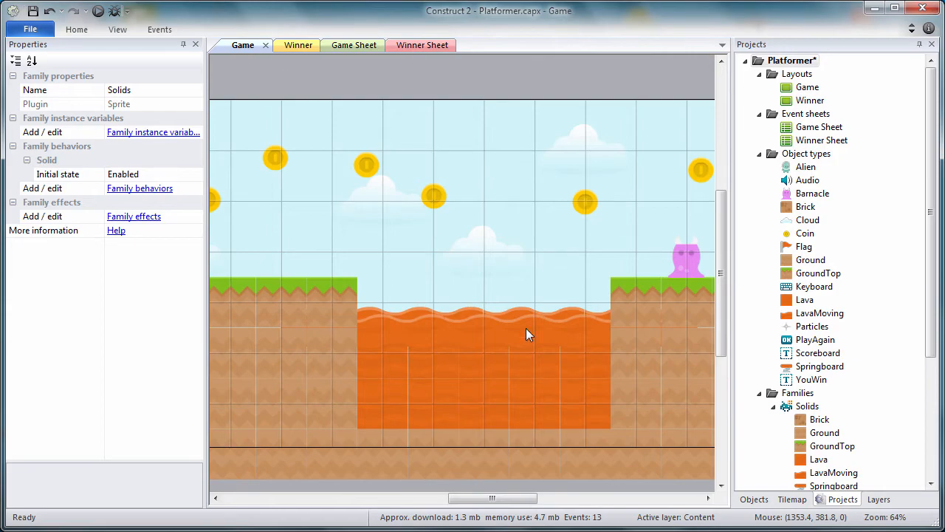
- In the Game Sheet, make the Alien's collision with Barnacle event an 'Or' block
click(348, 46)
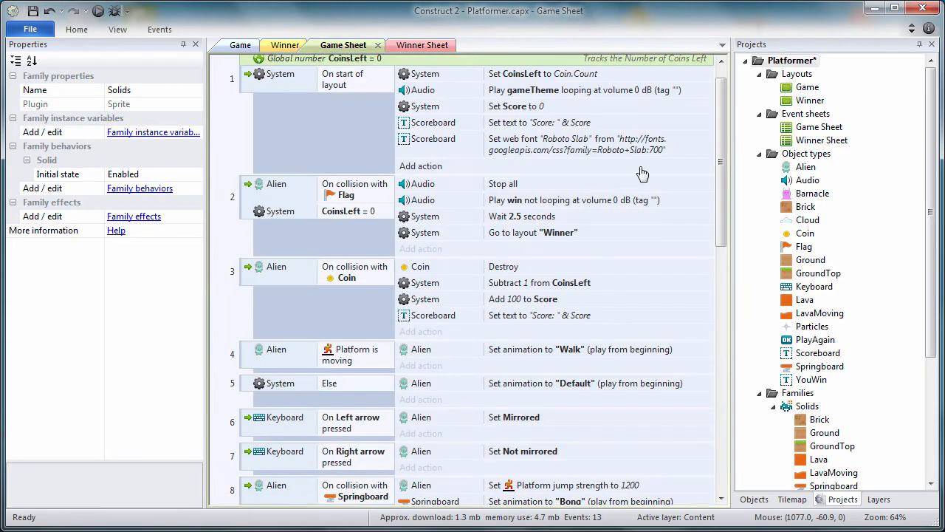
drag(725, 145, 726, 259)
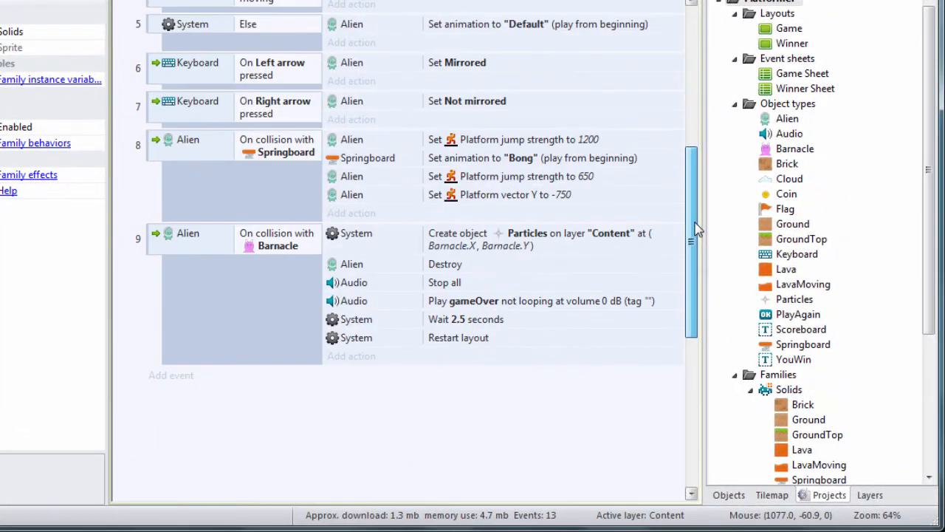
click(150, 242)
right_click(149, 242)
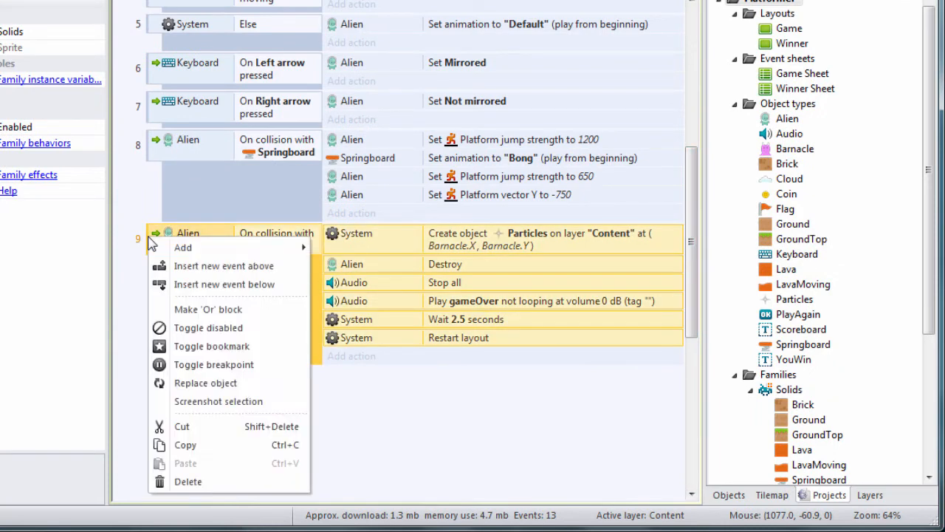
click(253, 313)
- Add an Alien 'On collision with another object' condition for Lava to the Barnacle collision event
click(204, 245)
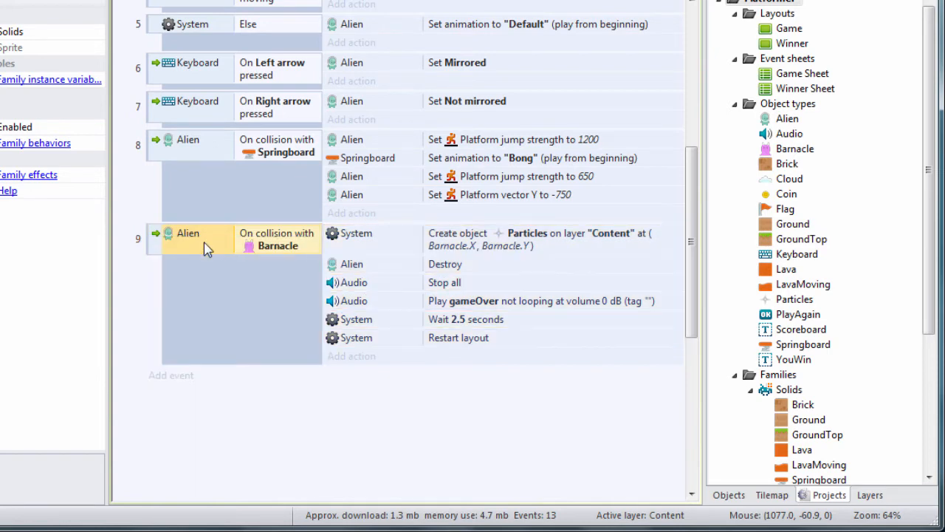
right_click(203, 243)
click(236, 274)
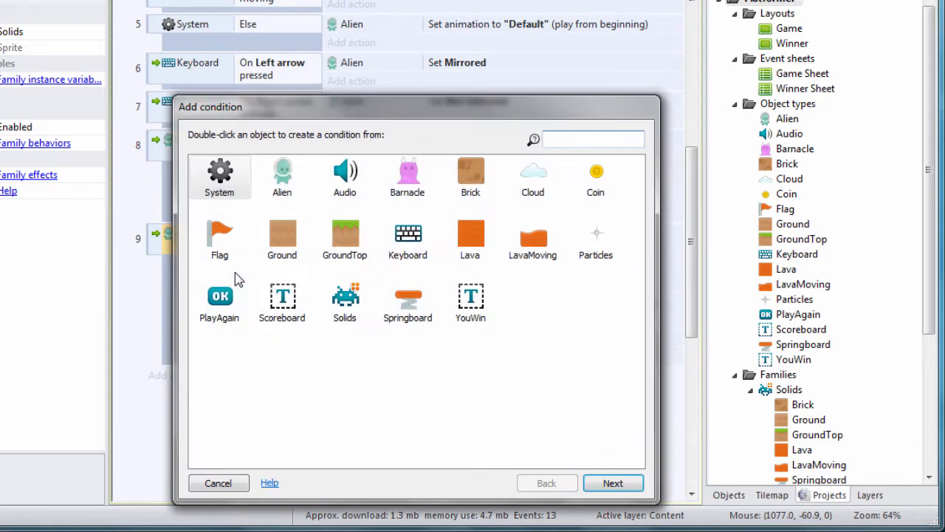
double_click(283, 189)
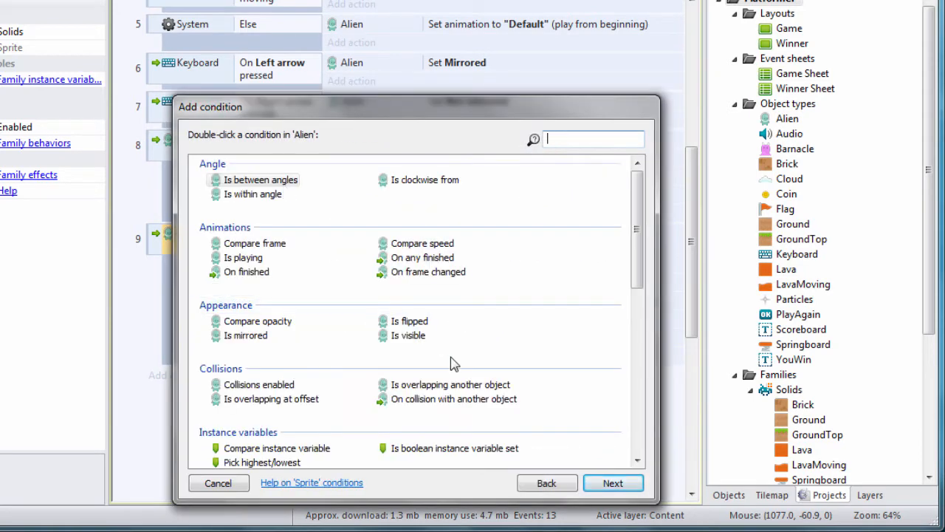
click(450, 399)
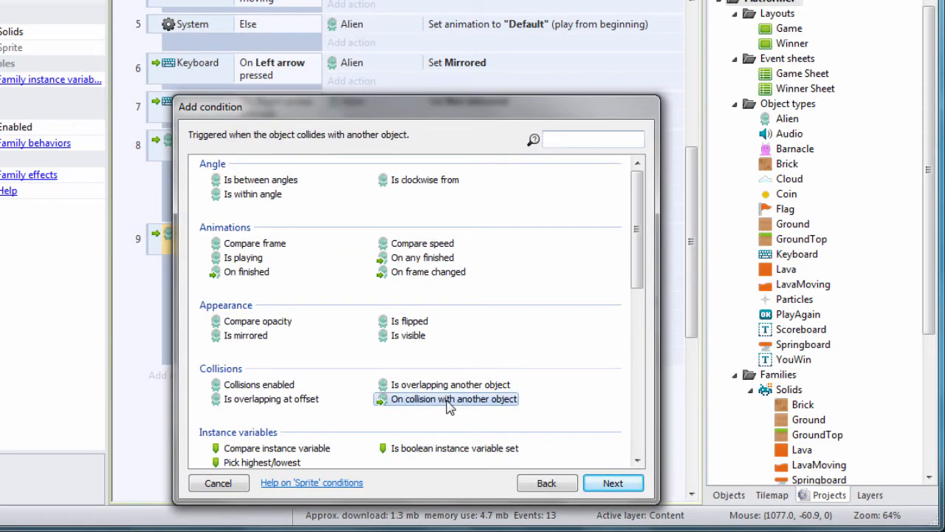
double_click(448, 400)
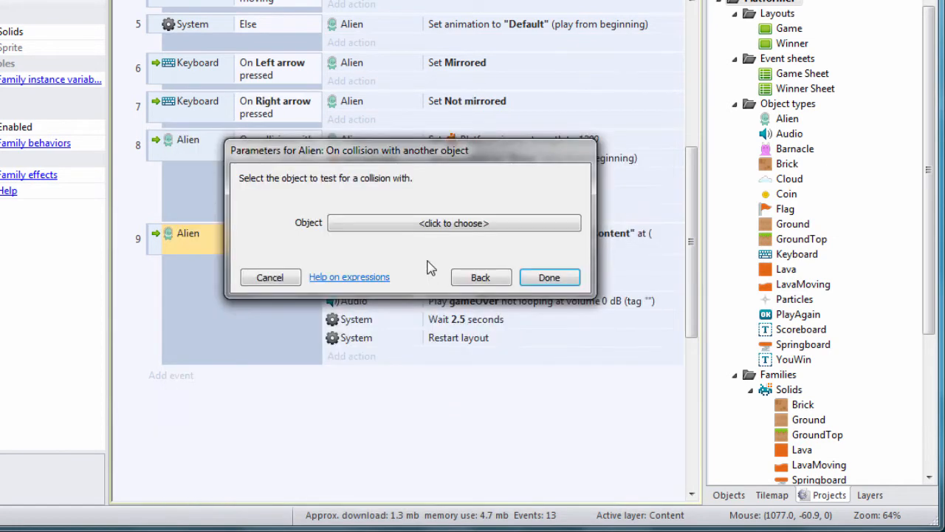
click(424, 229)
click(295, 178)
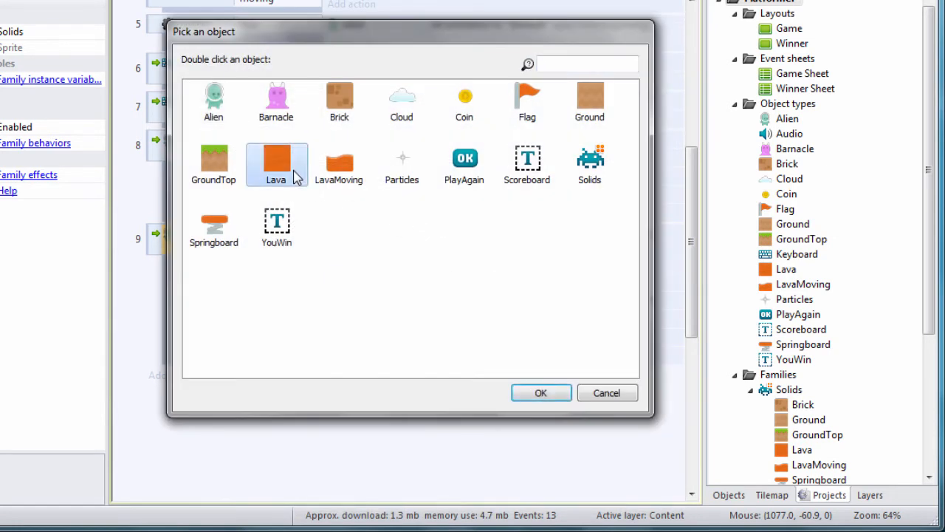
click(538, 392)
click(545, 294)
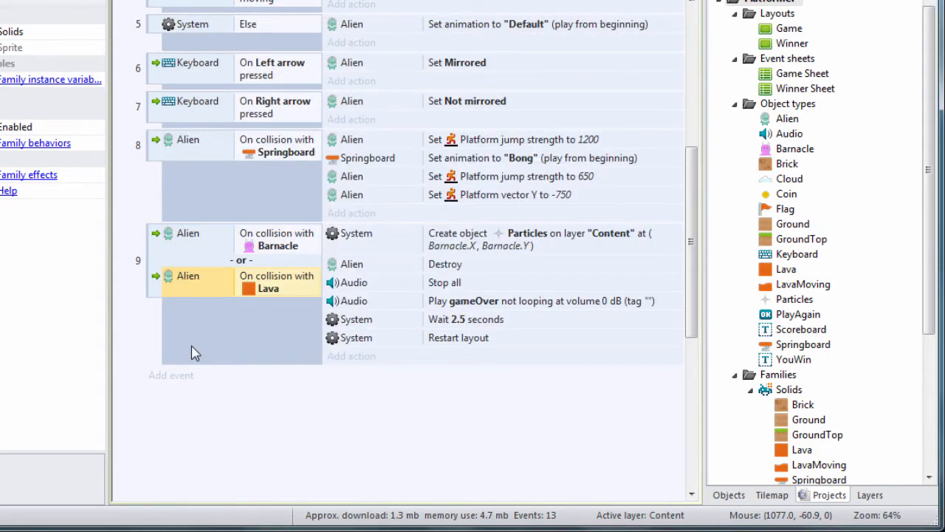
- Add an Alien 'On collision with another object' condition for LavaMoving to the Barnacle and Lava collision event
right_click(192, 289)
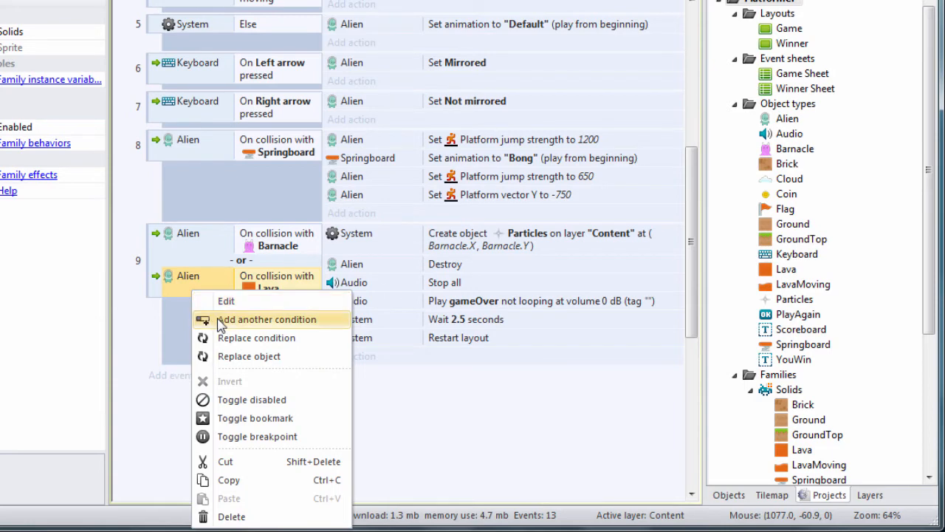
click(215, 319)
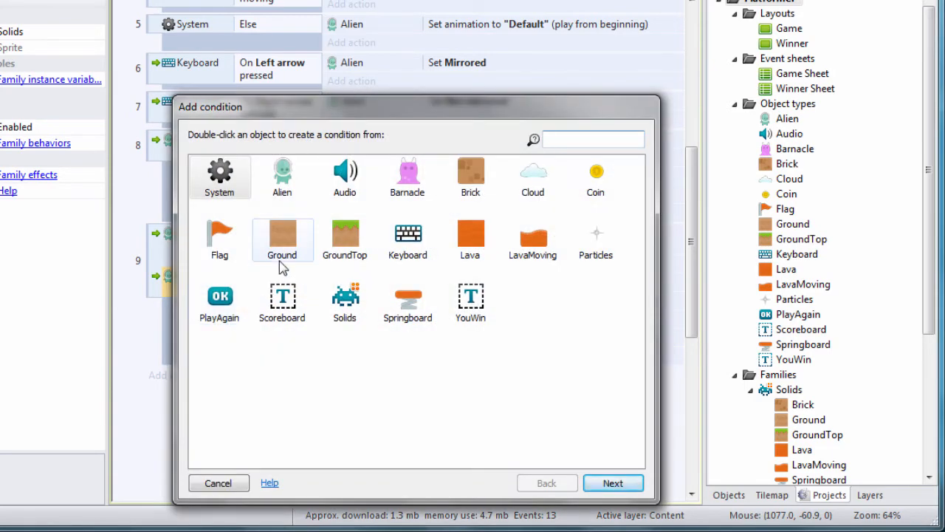
double_click(282, 177)
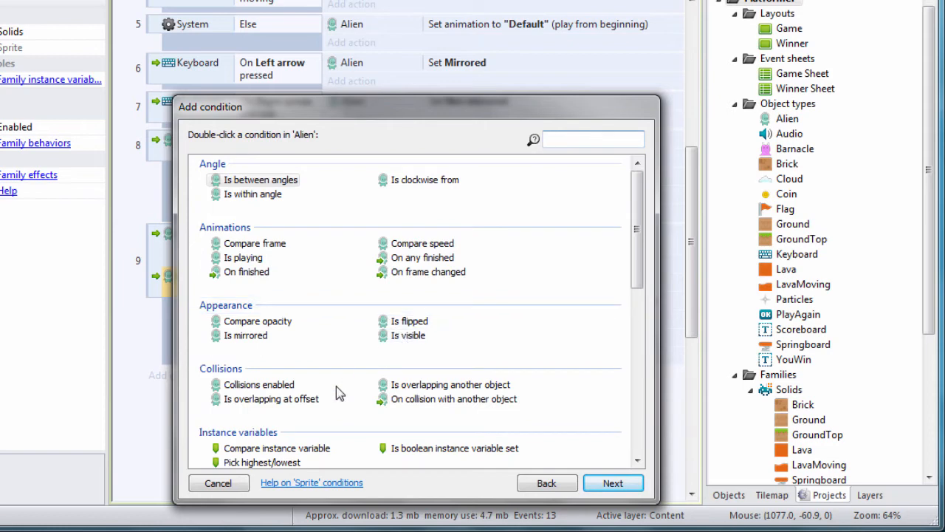
click(414, 398)
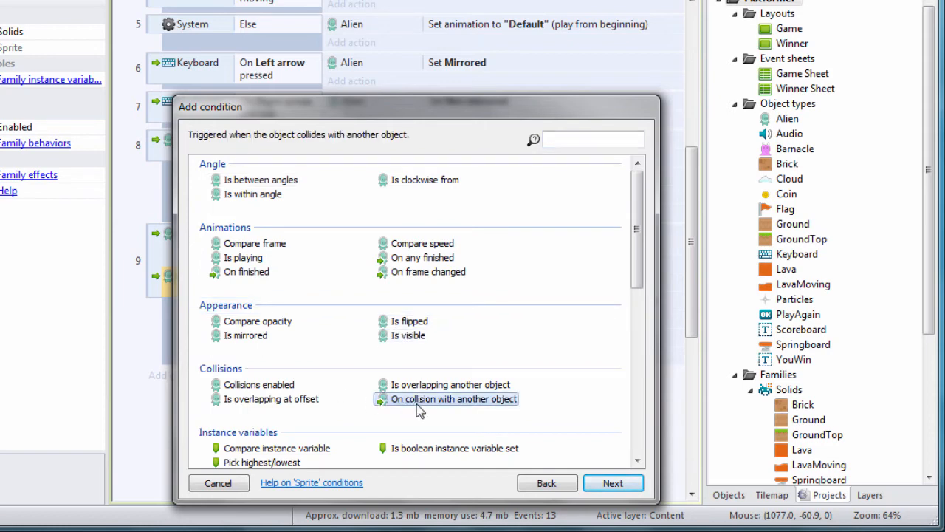
click(610, 483)
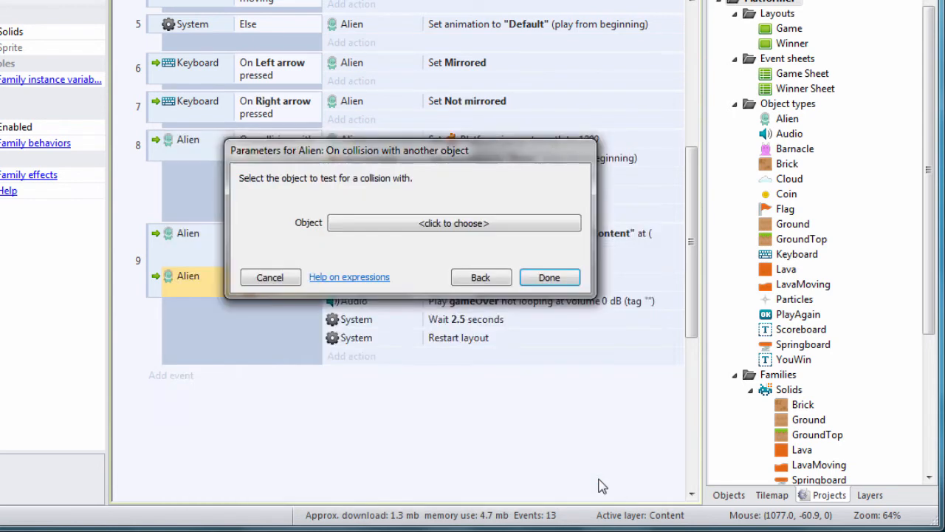
click(420, 224)
click(339, 164)
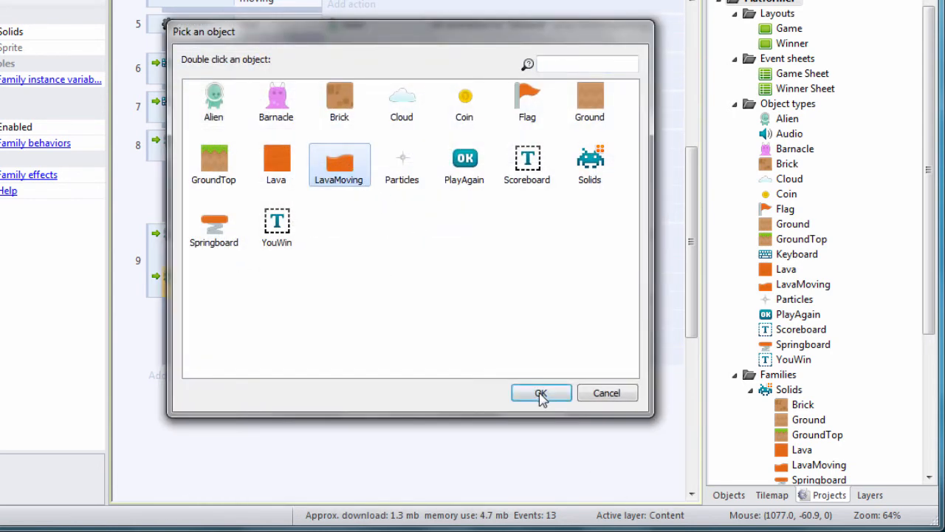
click(541, 393)
click(545, 294)
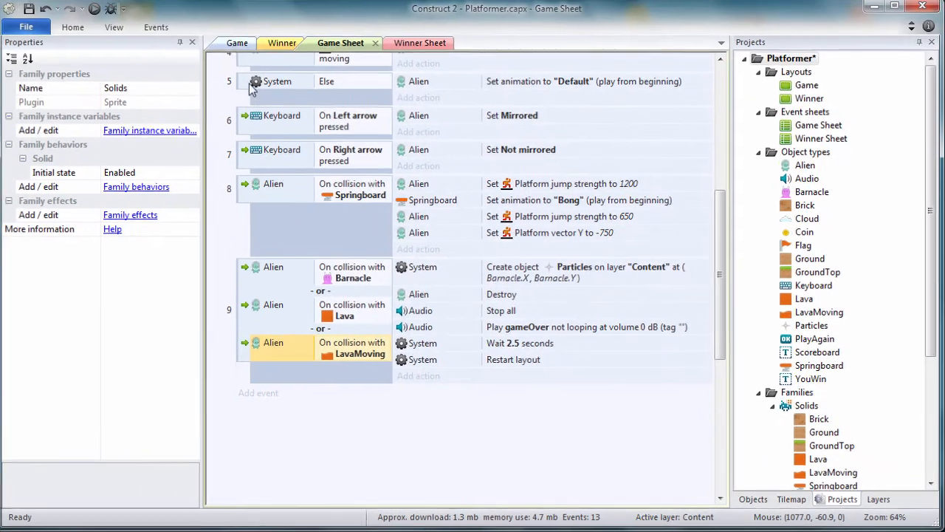
- Save the project and run a browser preview of the Game layout
click(153, 0)
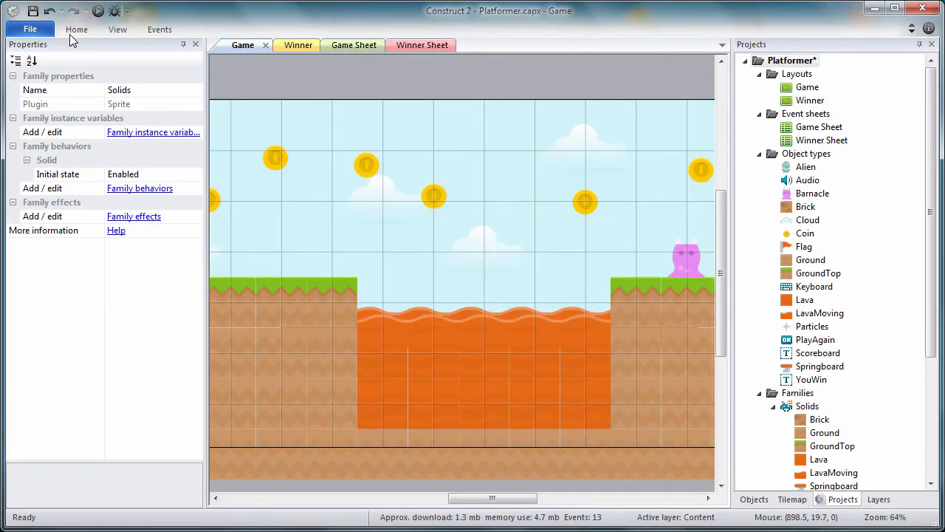
click(32, 10)
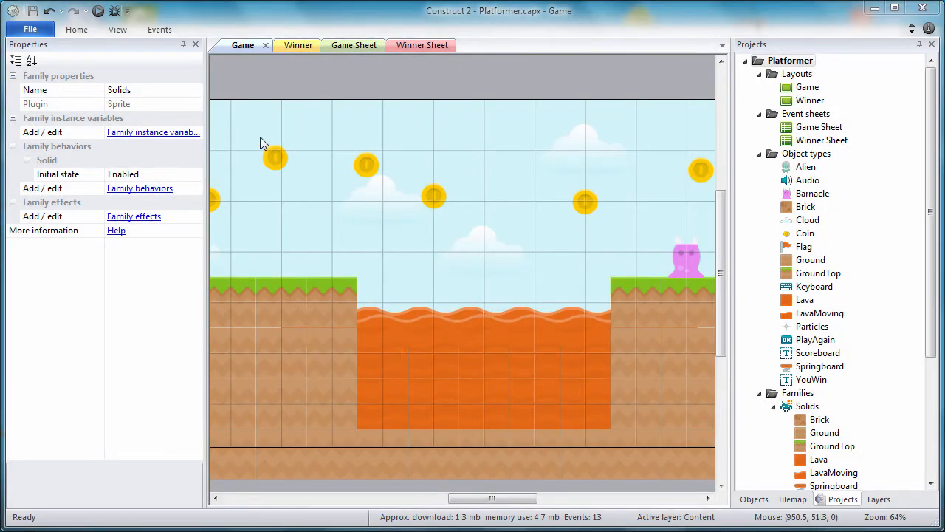
click(98, 11)
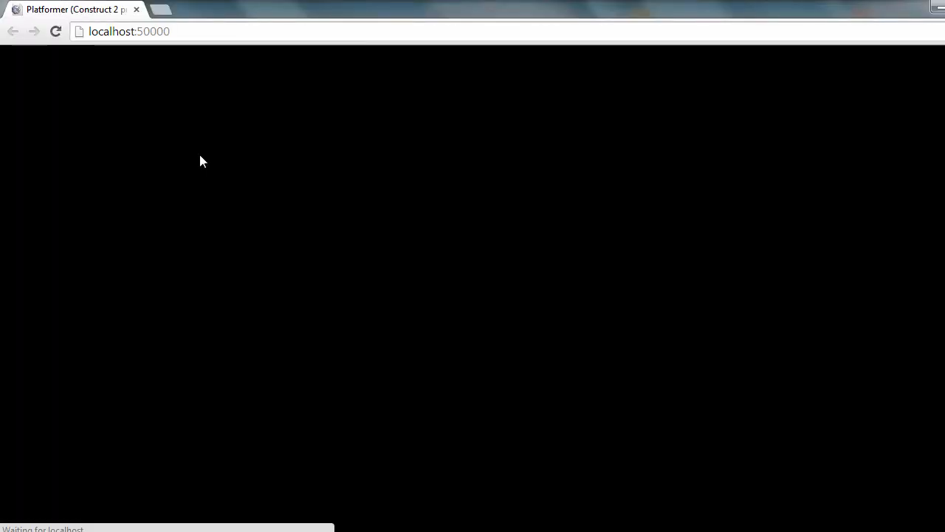
- Play the preview up to the lava pit, jumping over the Barnacle, and test the Alien's collision with the lava
key(Right)
key(Up)
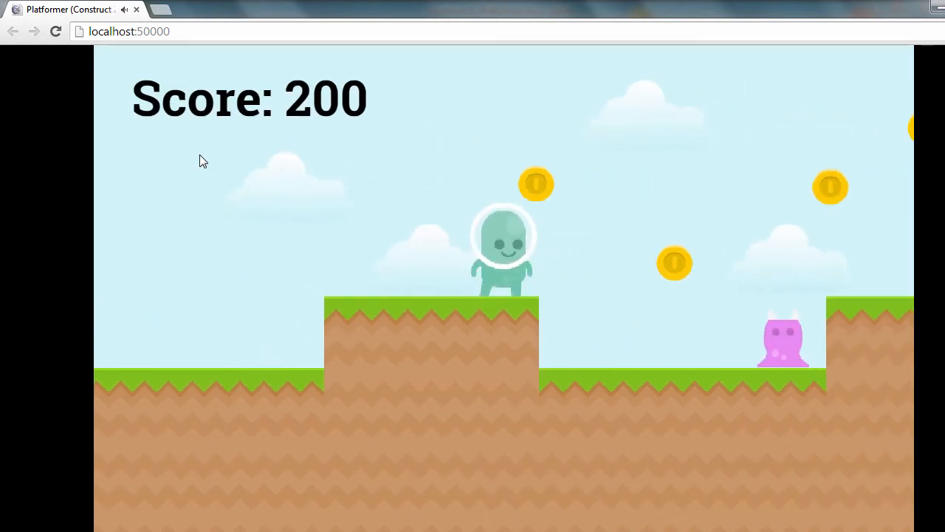
key(Up)
key(Up)
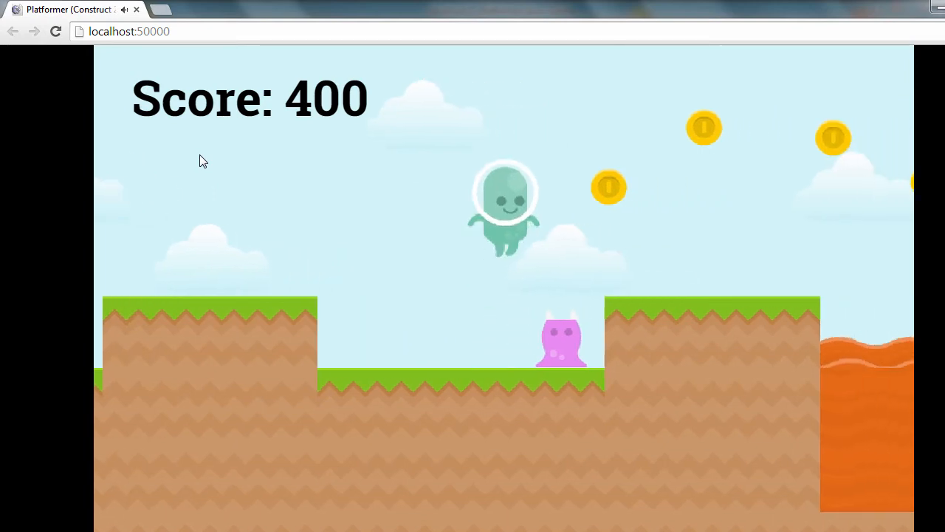
key(Left)
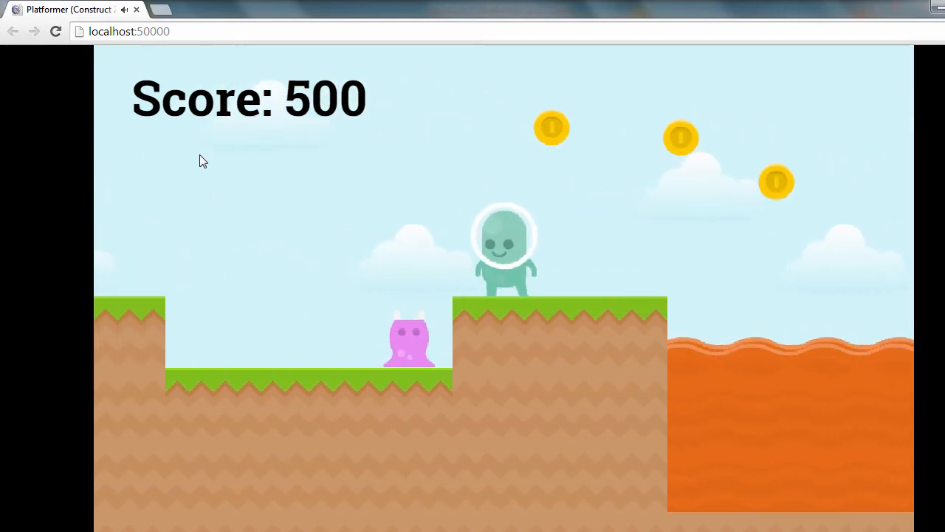
key(Right)
key(Right)
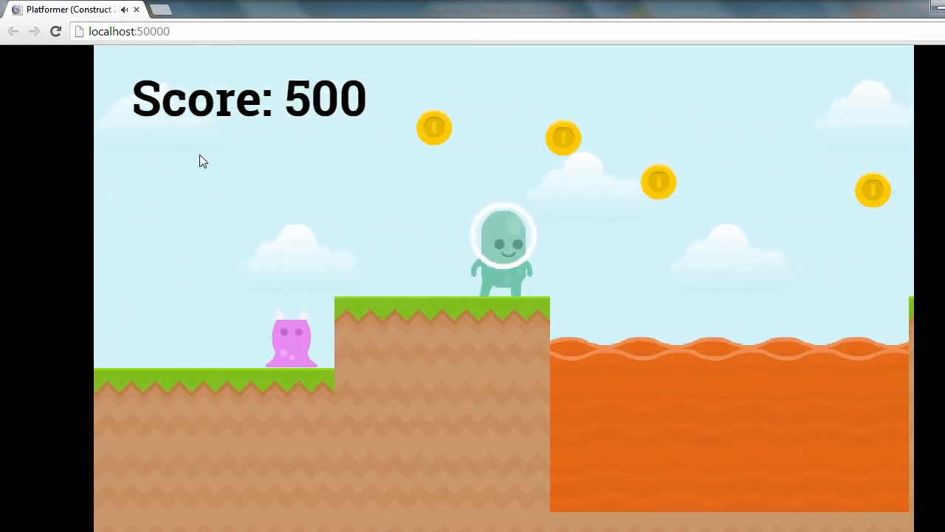
key(Left)
key(Right)
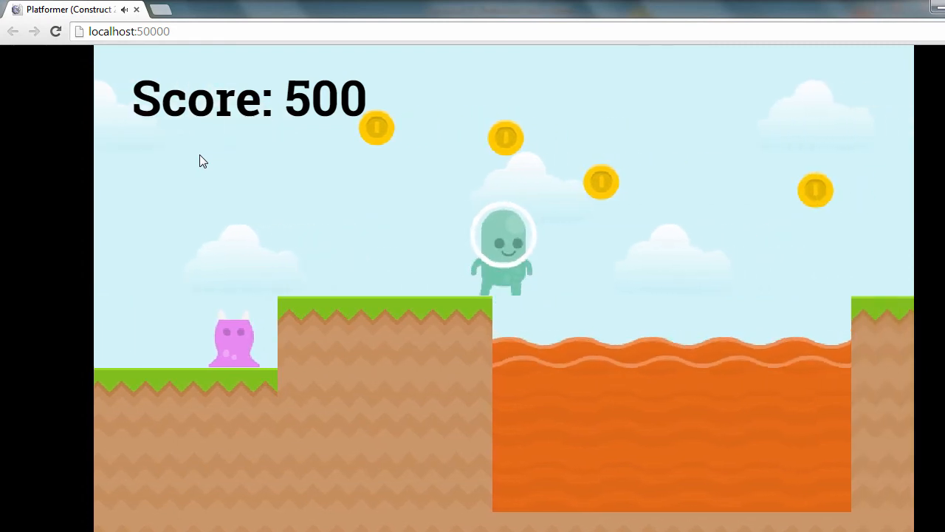
key(Left)
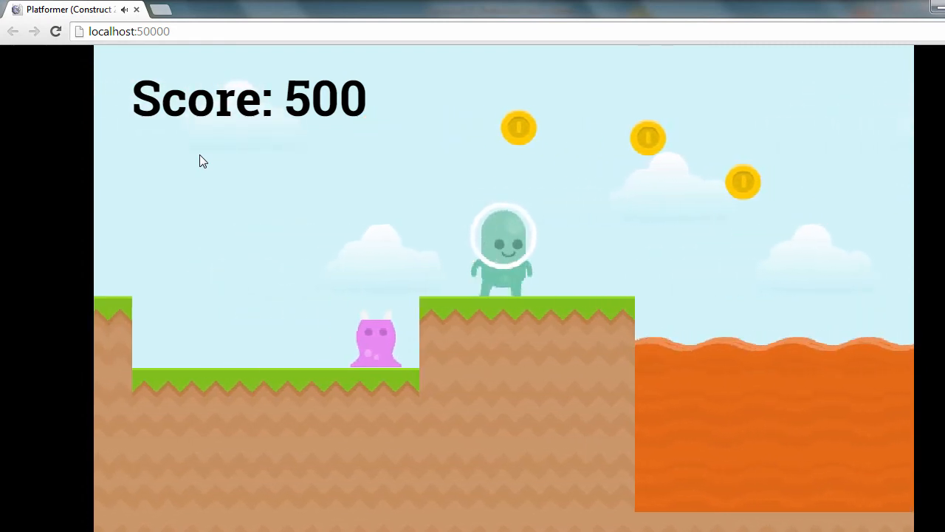
key(Right)
key(Up)
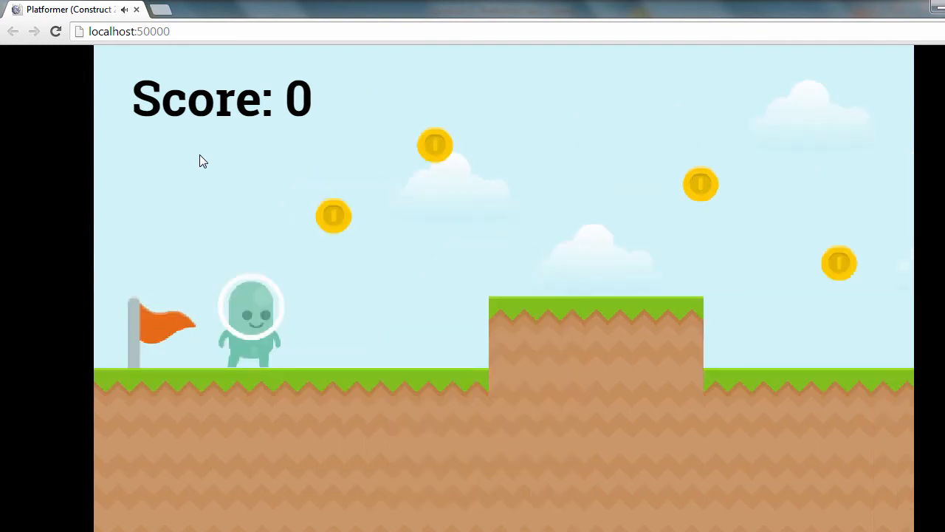
- Replay the level from the start flag, collecting coins and jumping over the Barnacle towards the lava pit
key(Right)
key(Up)
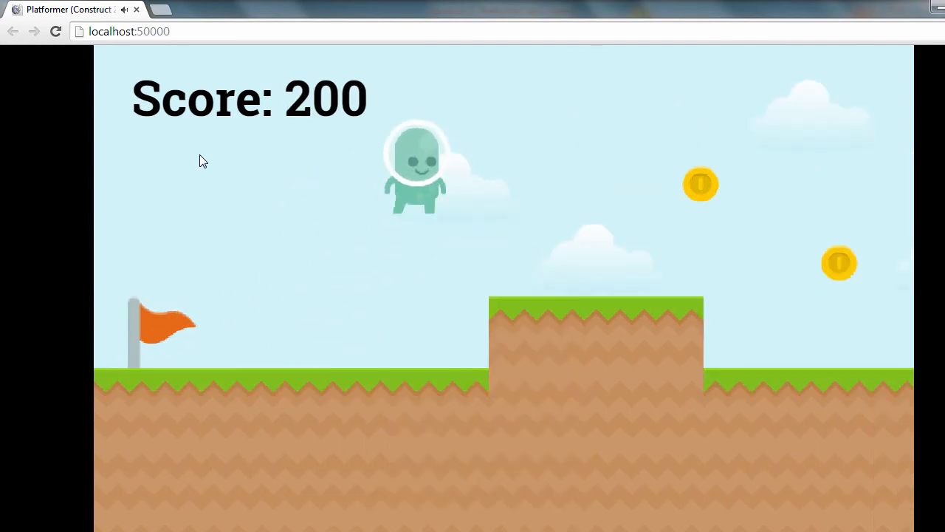
key(Up)
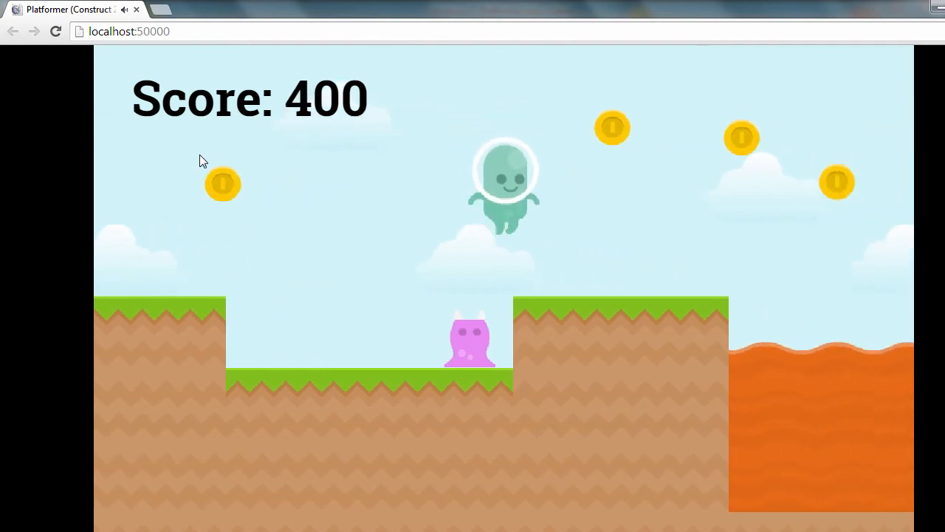
key(Up)
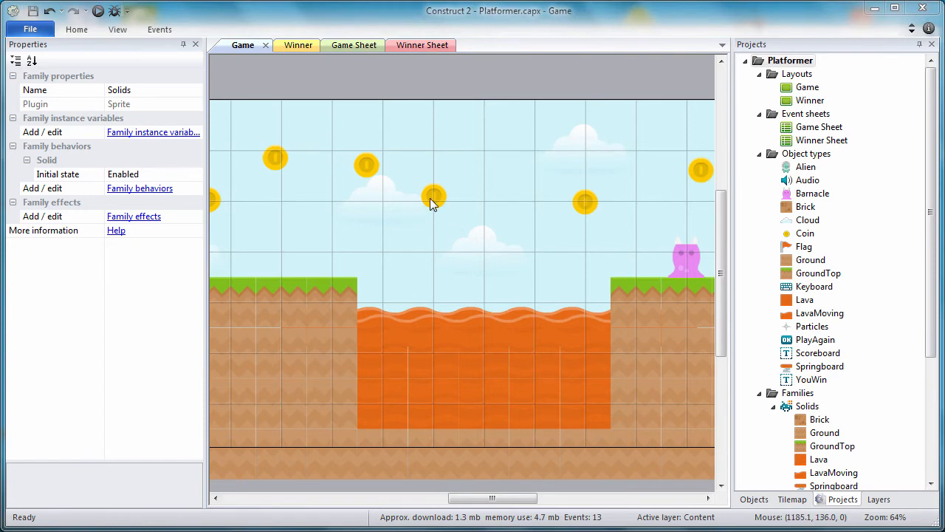
- Raise the two coins above the lava pit to about 1246, 53 and 1431, 86, and move the Barnacle to the pit's right-hand edge
drag(432, 199, 472, 139)
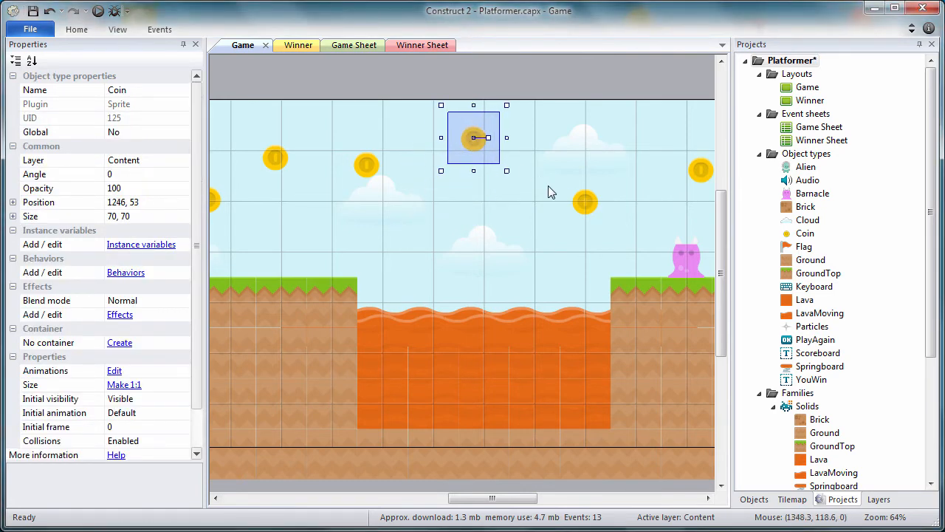
drag(586, 202, 610, 167)
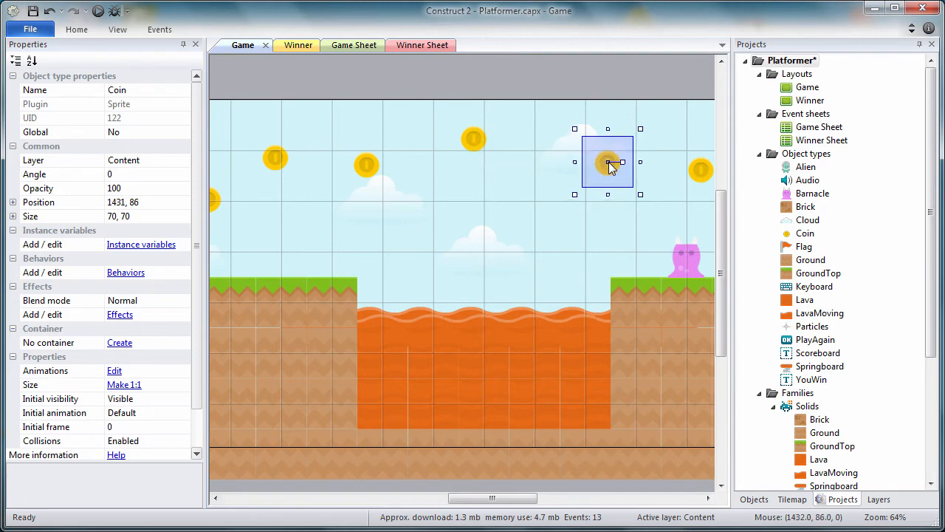
click(684, 263)
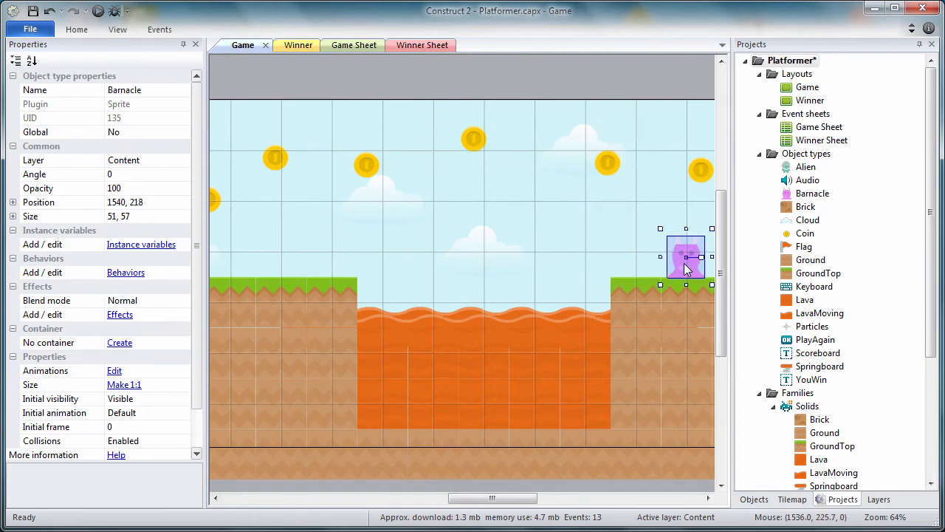
click(124, 34)
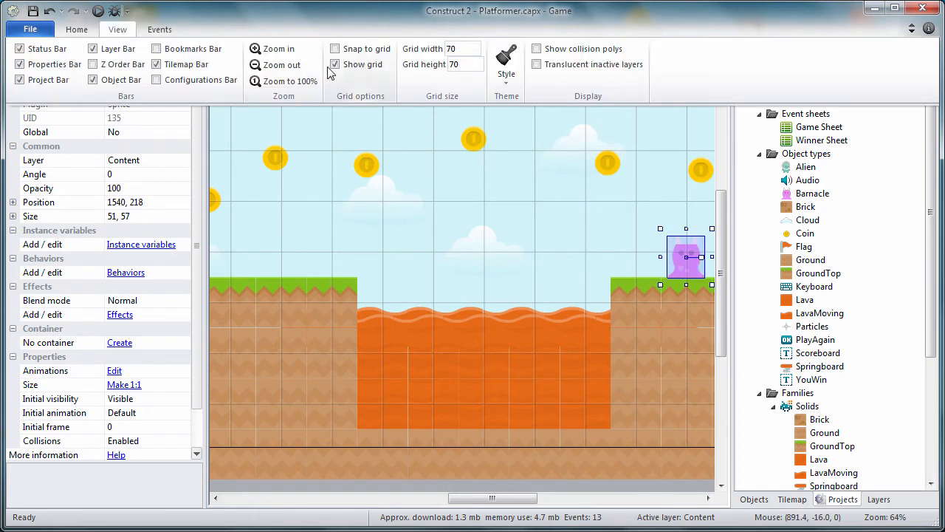
click(684, 260)
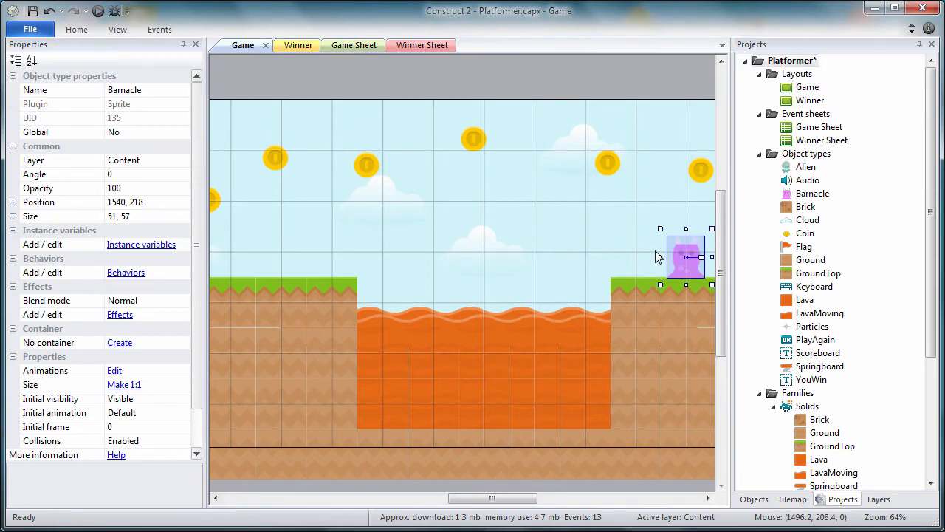
drag(682, 258, 633, 260)
click(665, 259)
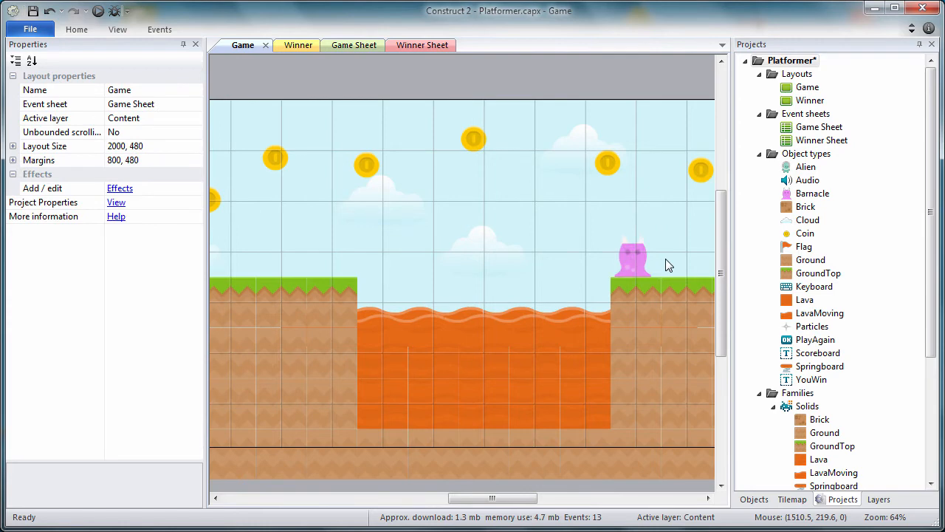
- Insert a new Sprite object named Bridge above the lava pit in the Game layout
click(812, 155)
right_click(815, 159)
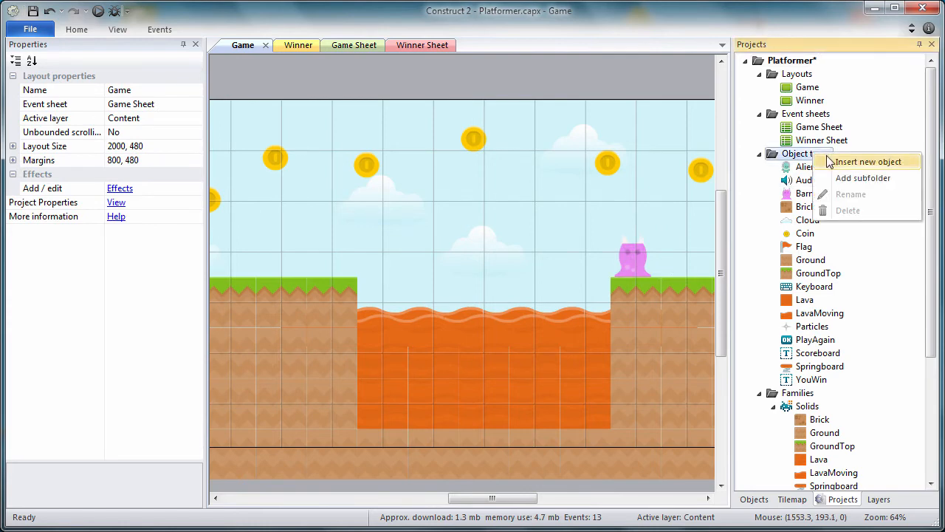
click(830, 161)
click(421, 308)
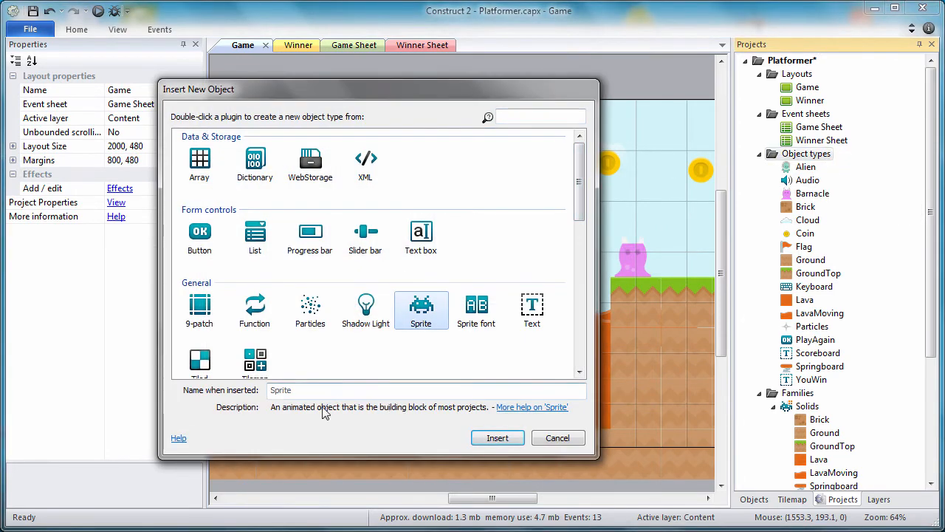
double_click(313, 390)
key(BackSpace)
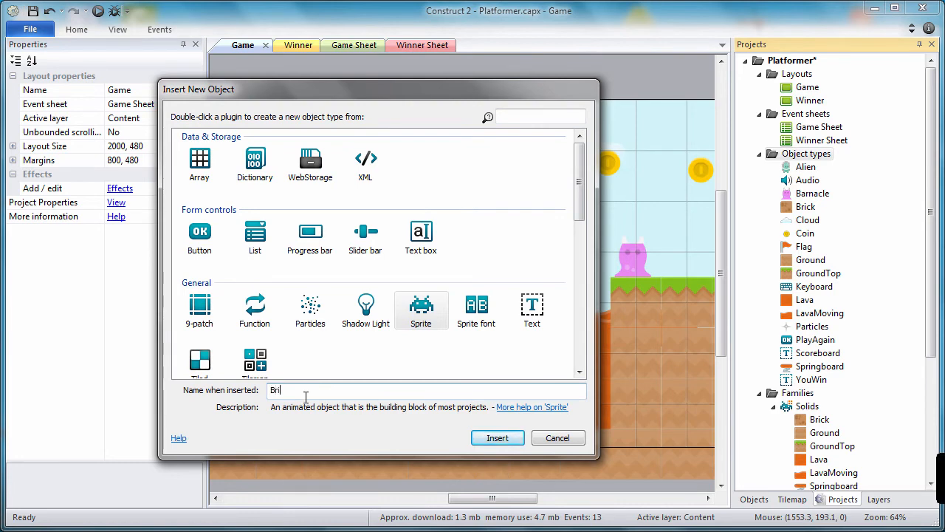
text(Bridge)
click(498, 438)
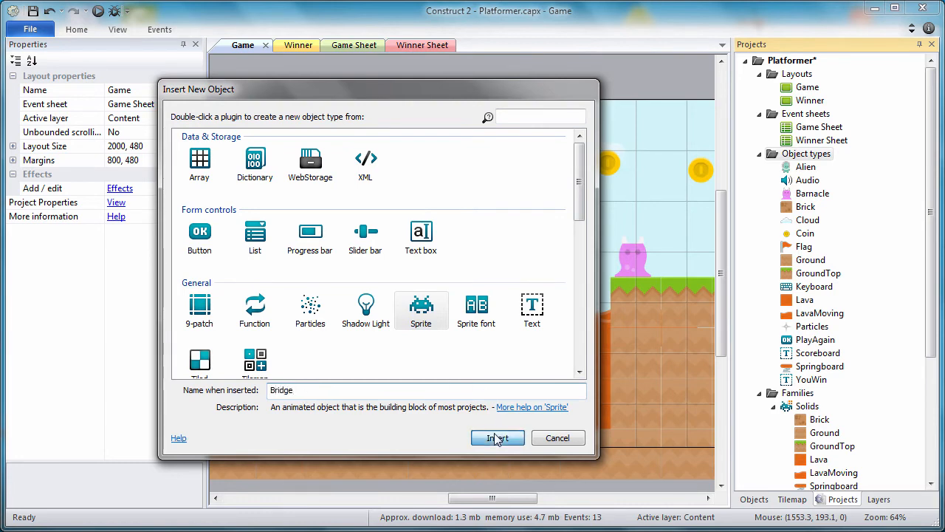
click(422, 240)
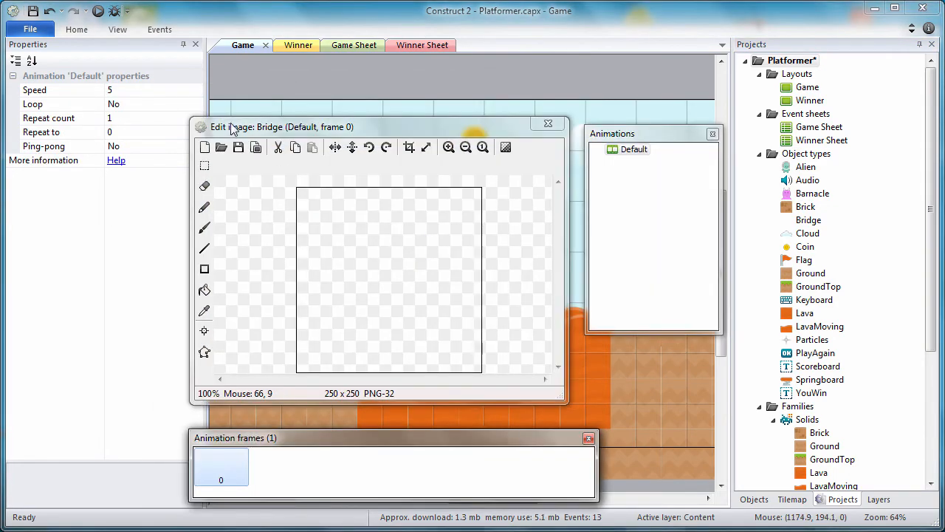
- Load the single-plank bridge.png found by searching kenneyDonation_v9 for "bridge" as the Bridge image, and place the sprite at 1199, 125
click(220, 147)
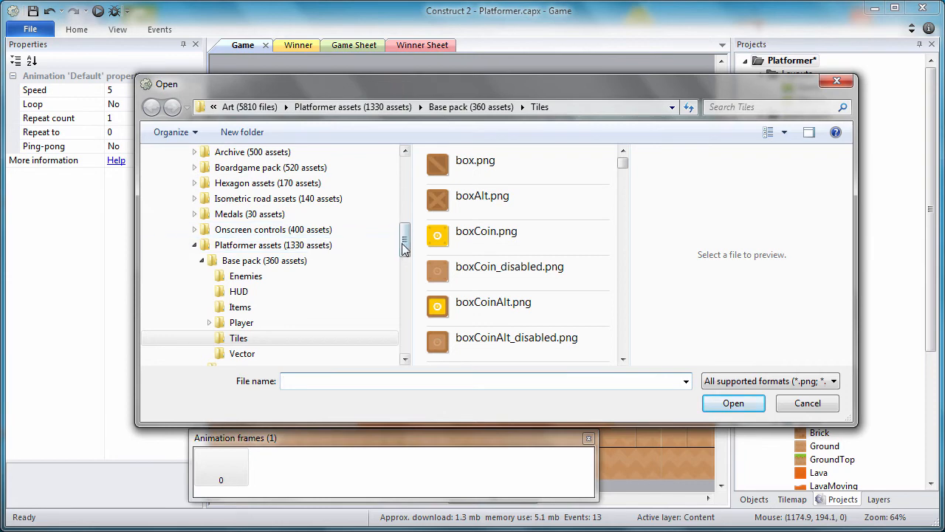
scroll(327, 247, up, 2)
click(251, 203)
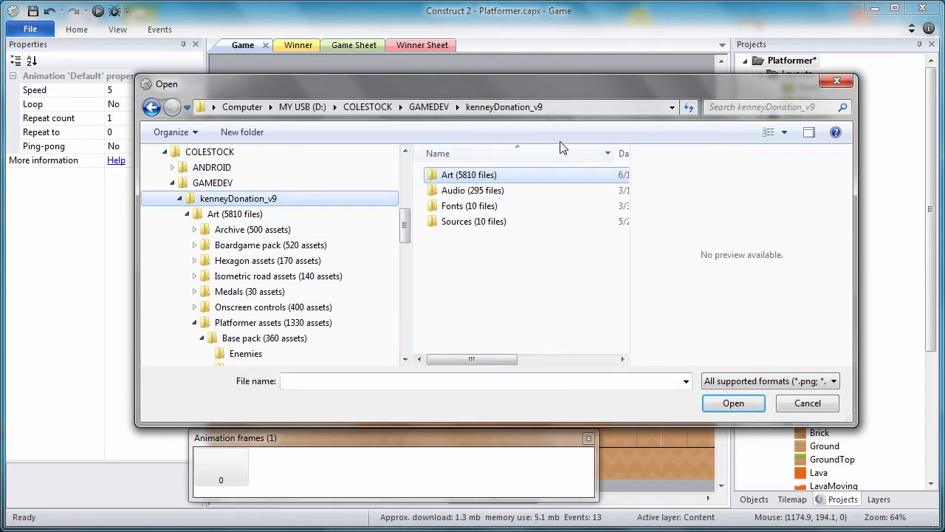
click(755, 108)
text(b)
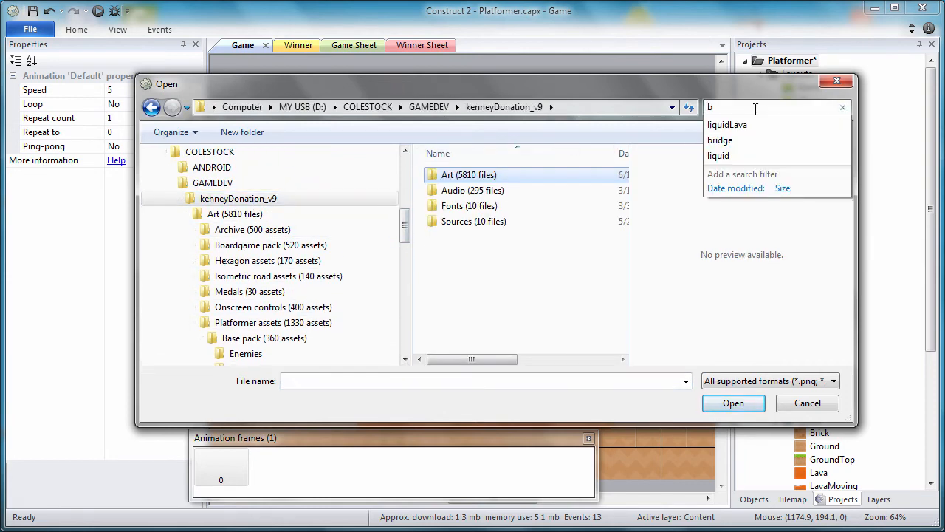
text(ridge)
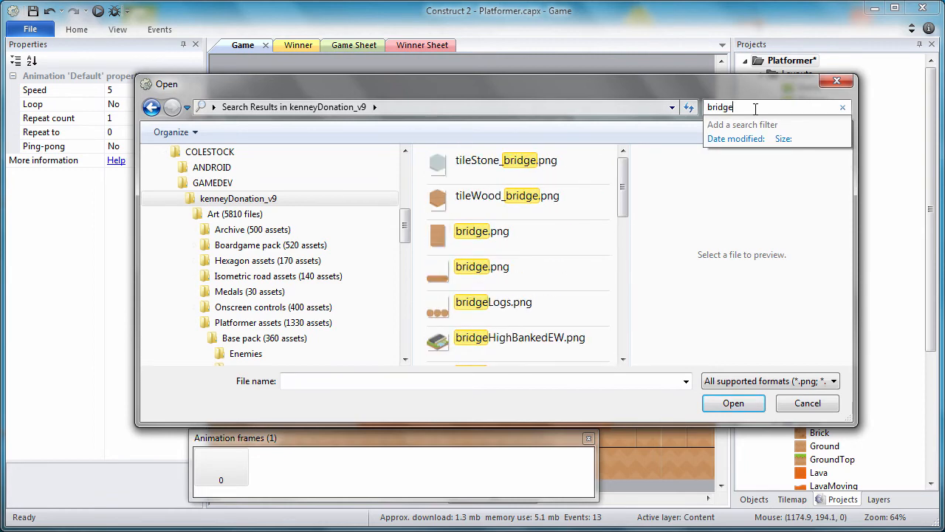
click(512, 265)
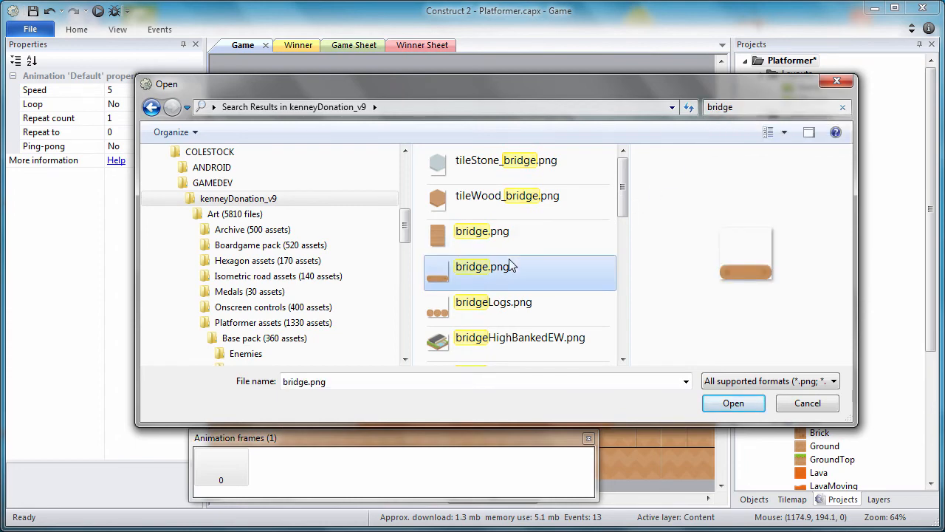
click(738, 403)
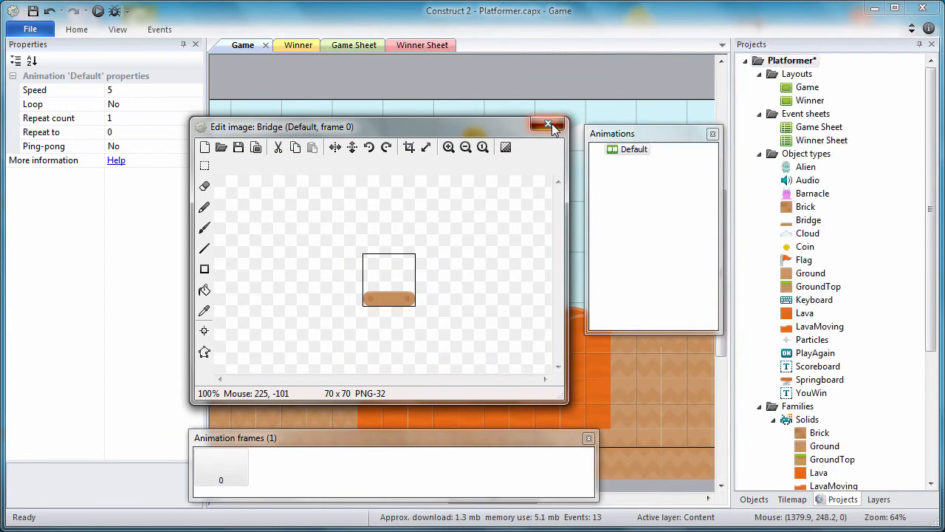
click(551, 123)
drag(417, 251, 431, 208)
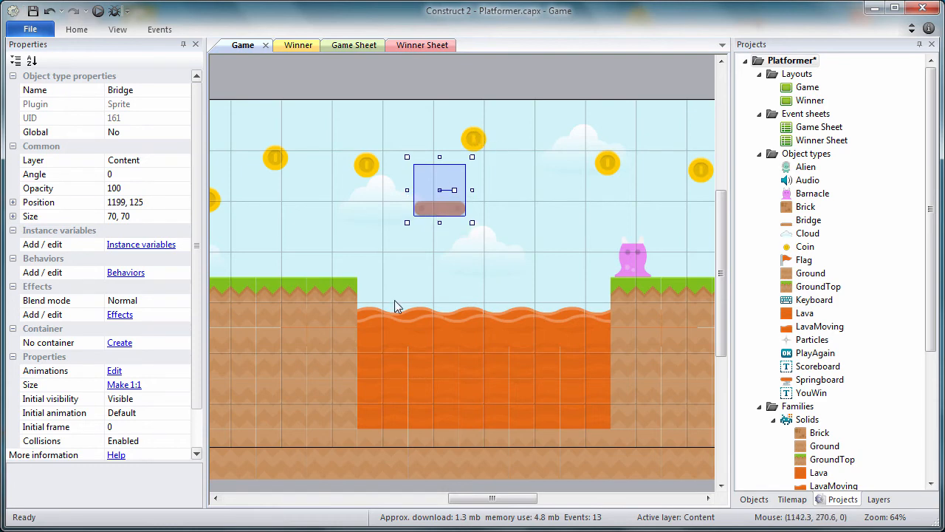
- Duplicate the Barnacle from the lower ledge onto the raised ground beside the lava pit, at 1055, 216
drag(478, 494, 465, 495)
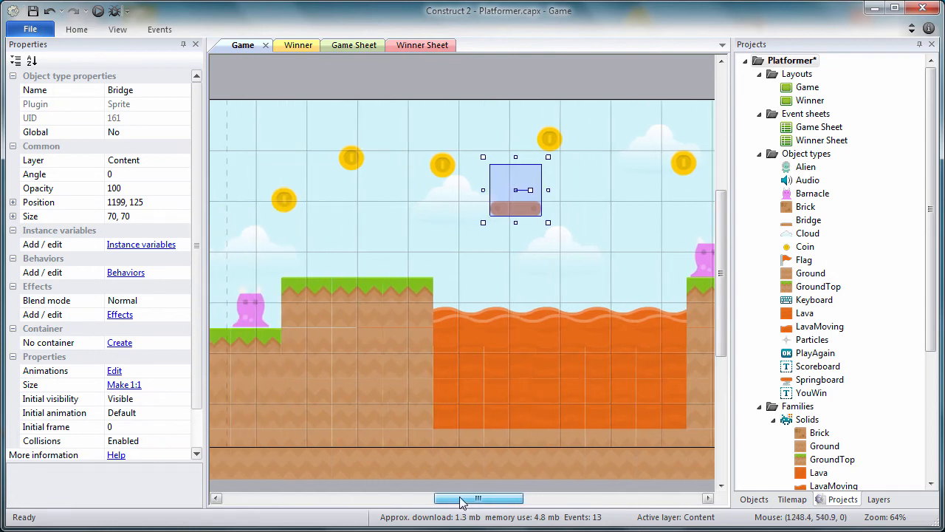
click(249, 318)
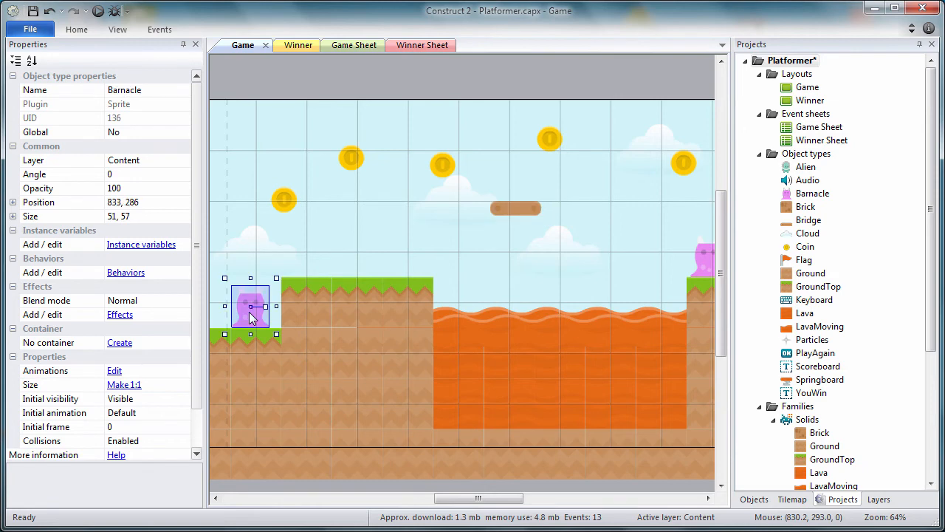
ctrl+drag(249, 318, 414, 258)
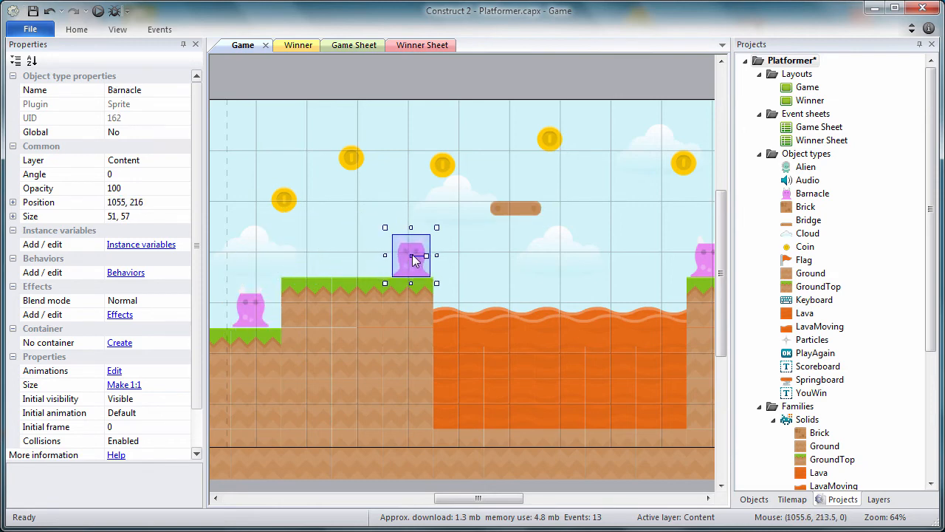
click(353, 243)
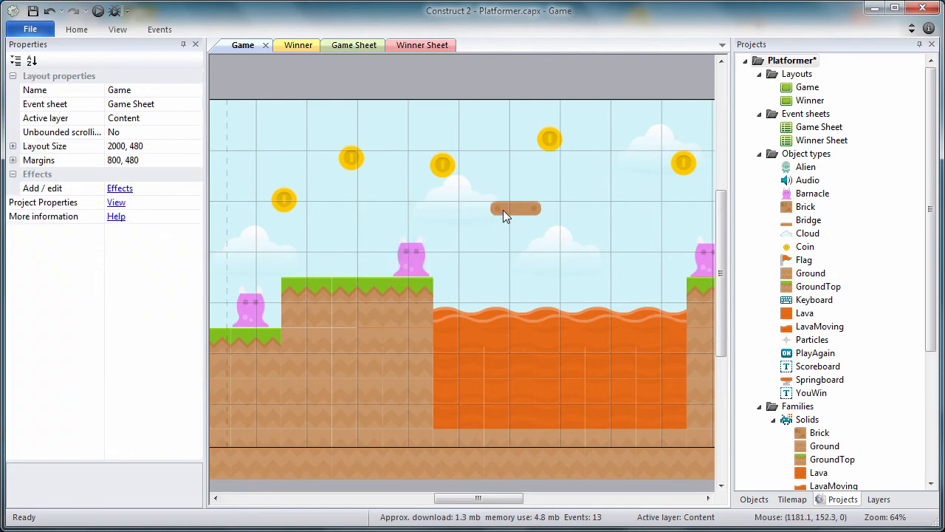
- Move the Bridge above the lava to 1225, 119 and add the Sine behavior to it
click(502, 210)
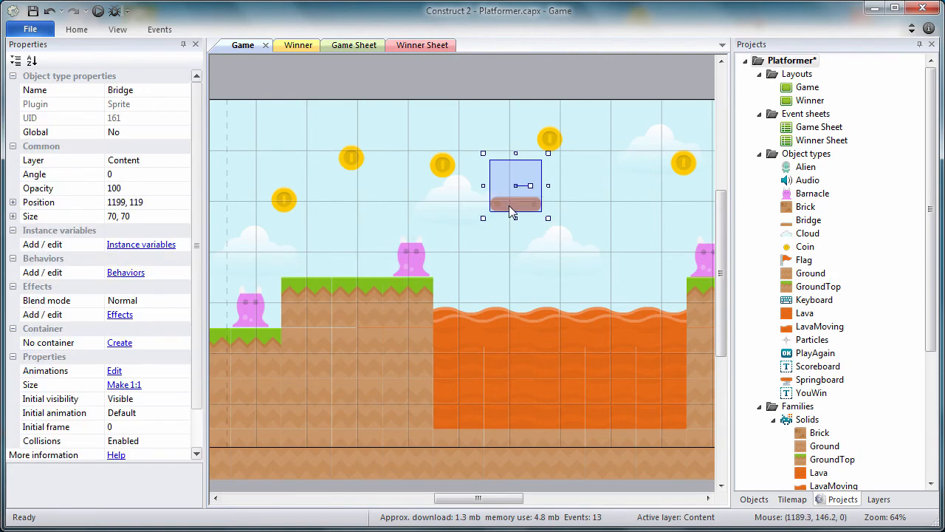
drag(509, 206, 528, 208)
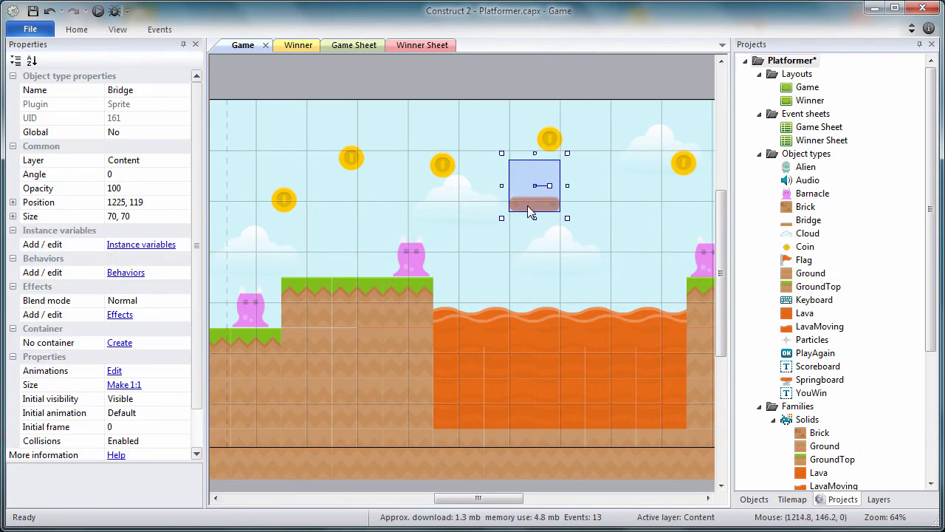
click(126, 273)
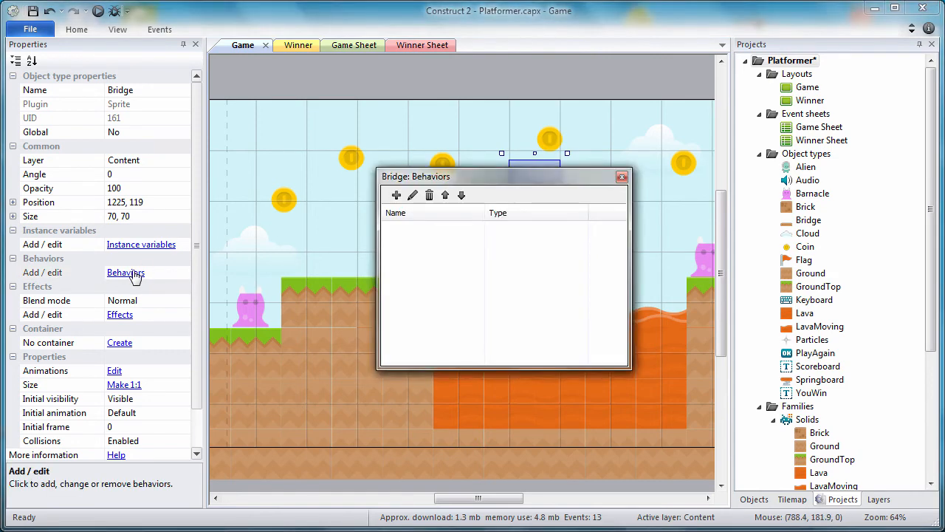
click(395, 196)
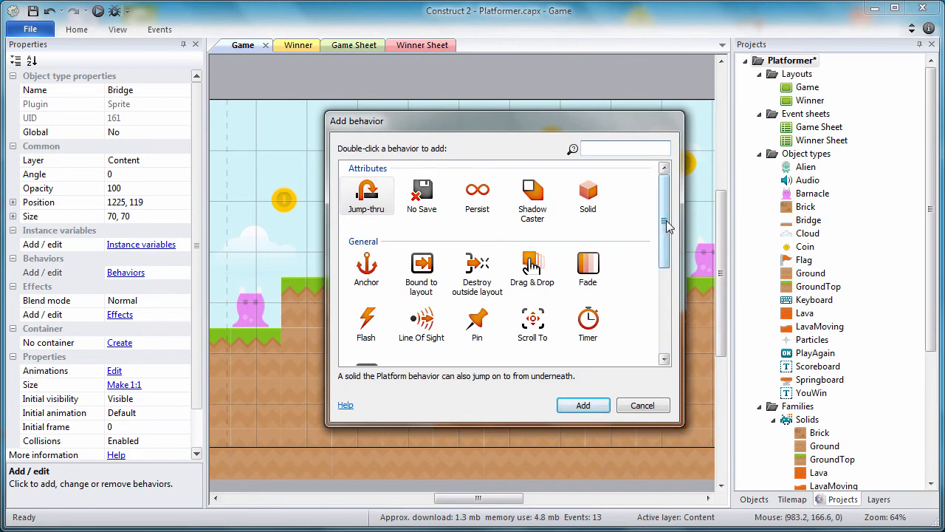
drag(667, 226, 667, 313)
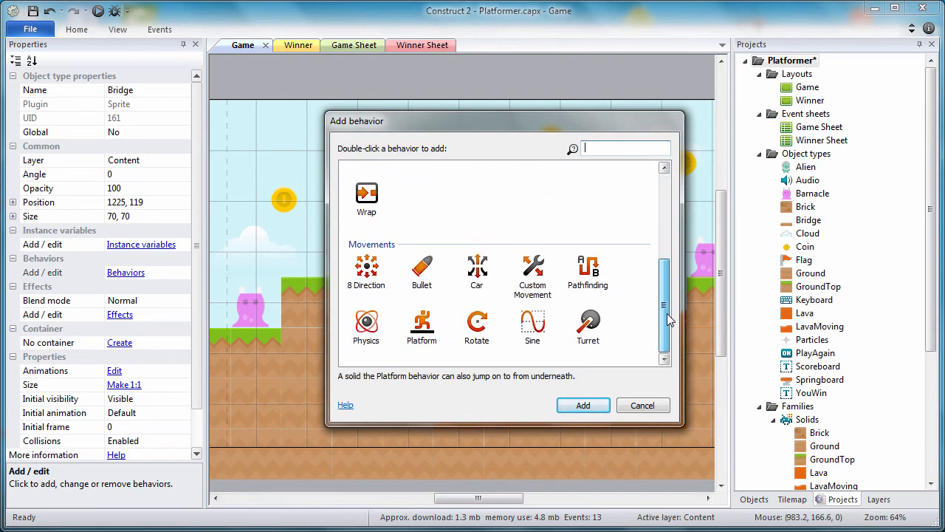
click(532, 325)
click(584, 404)
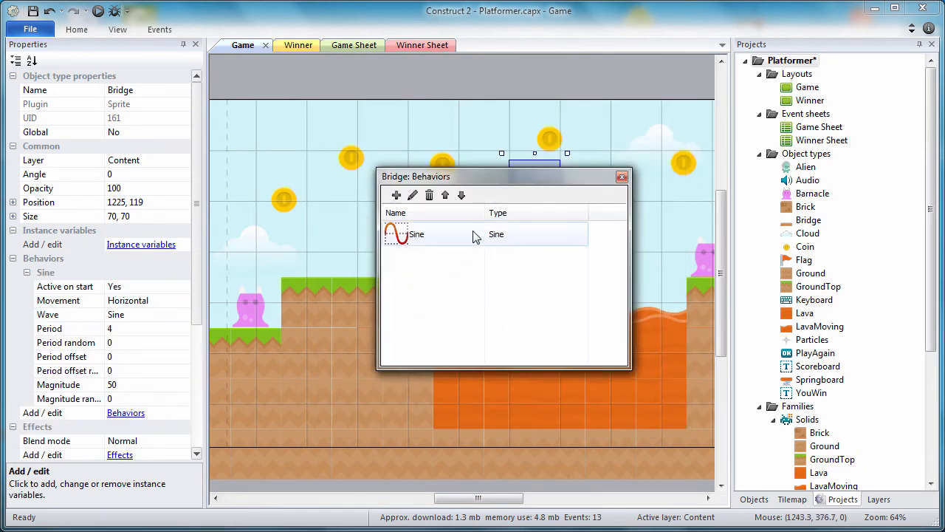
- Rename the Bridge's Sine behavior as SideToSide
right_click(448, 234)
click(466, 255)
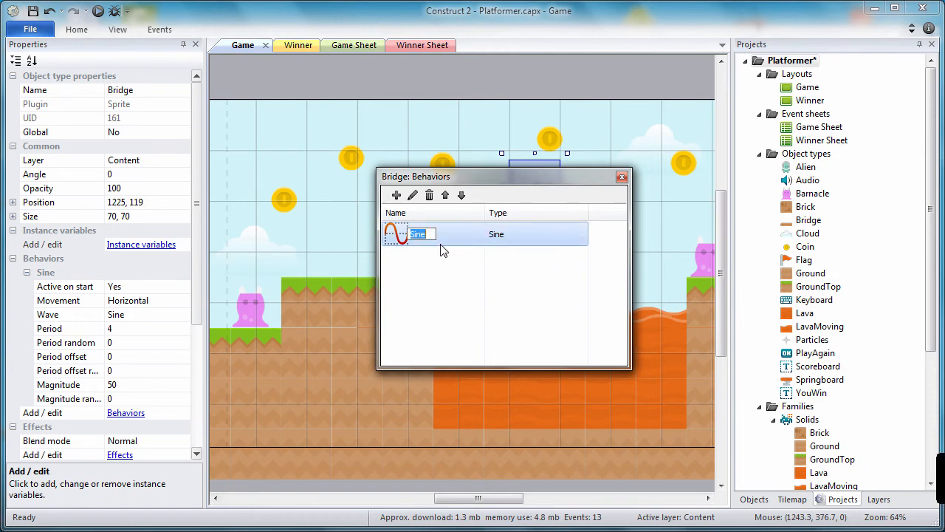
text(Side)
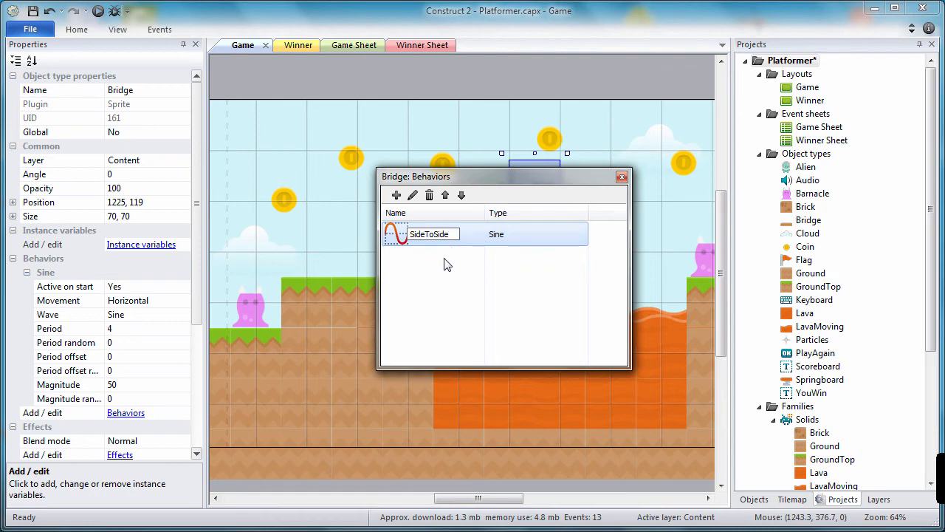
key(Return)
click(621, 177)
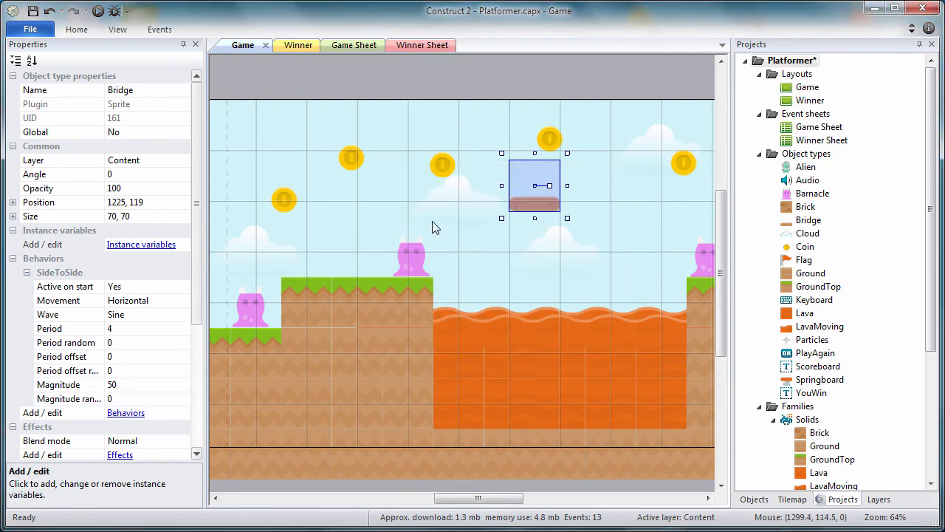
- Set the SideToSide behavior's Period to 5, Period random to 5 and Period offset to 10
drag(200, 253, 200, 275)
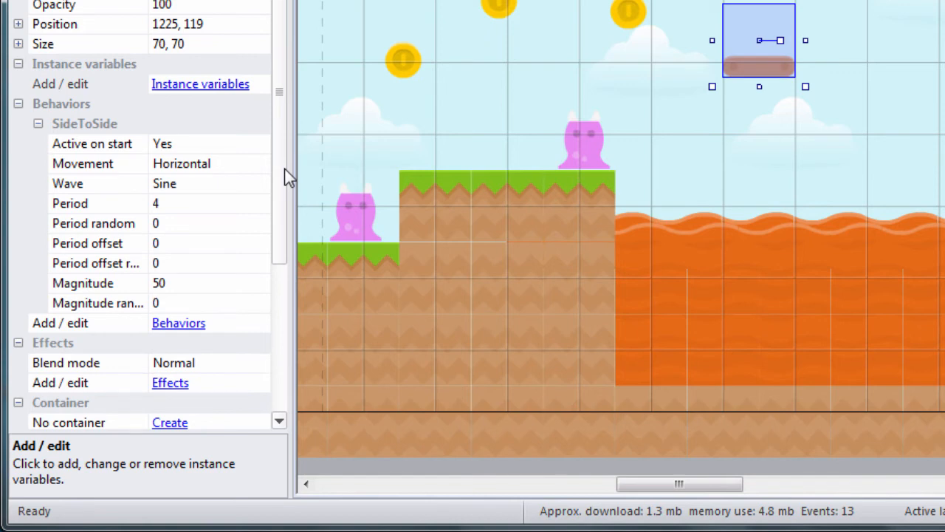
click(172, 206)
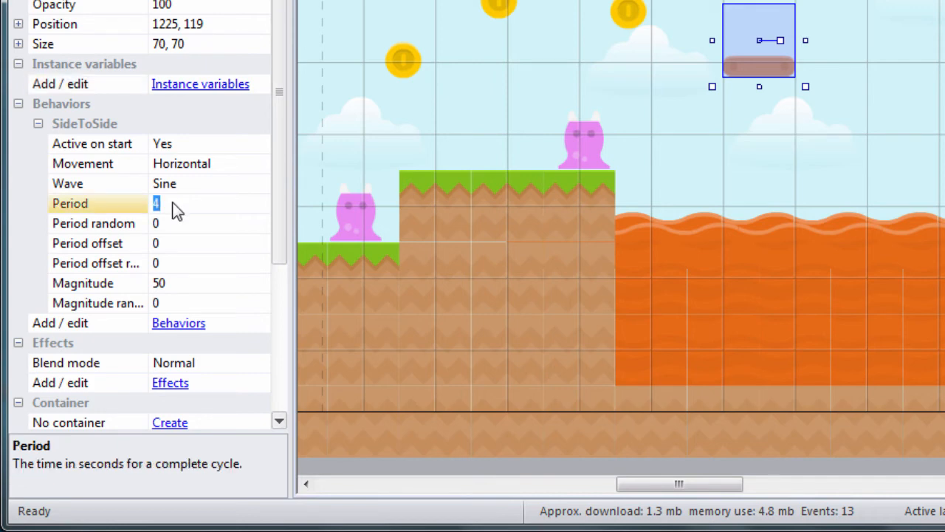
text(5)
click(169, 225)
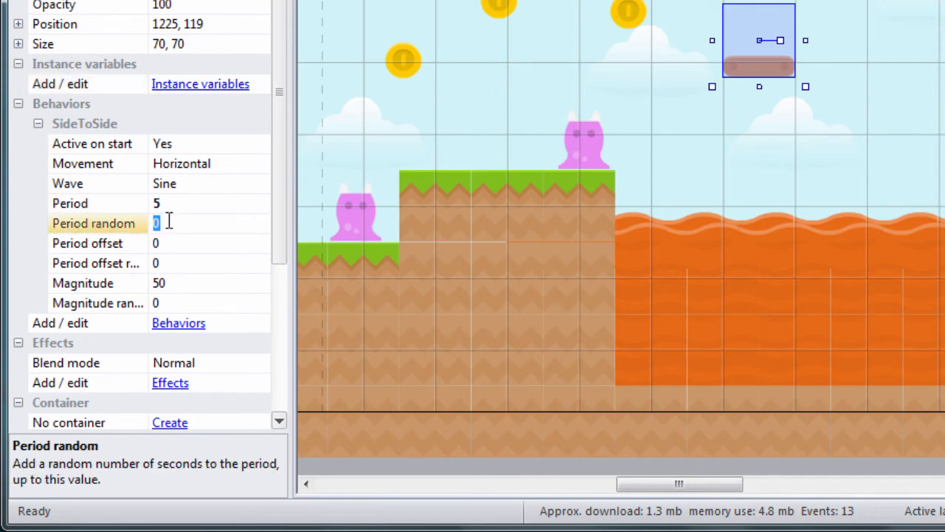
text(5)
click(167, 236)
text(1)
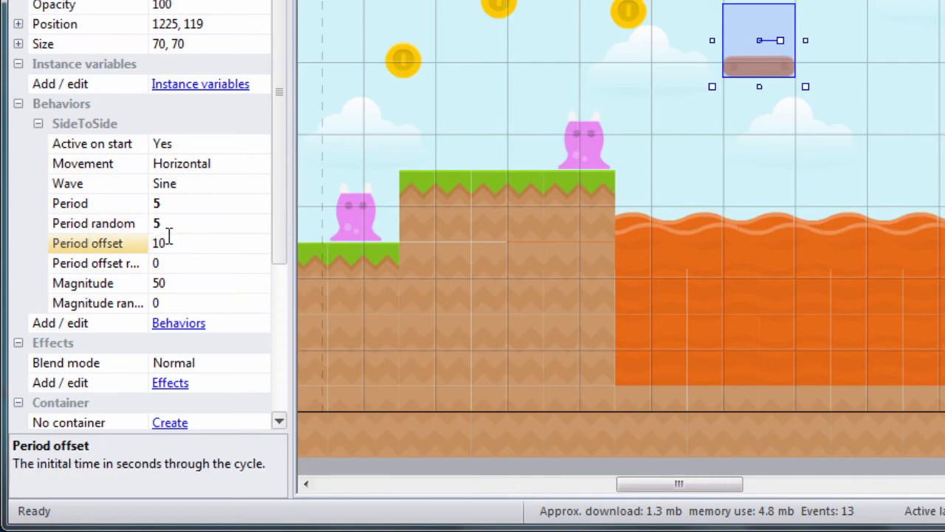
- Set the SideToSide behavior's Magnitude to 120 and Magnitude random to 10, and save the project
click(169, 283)
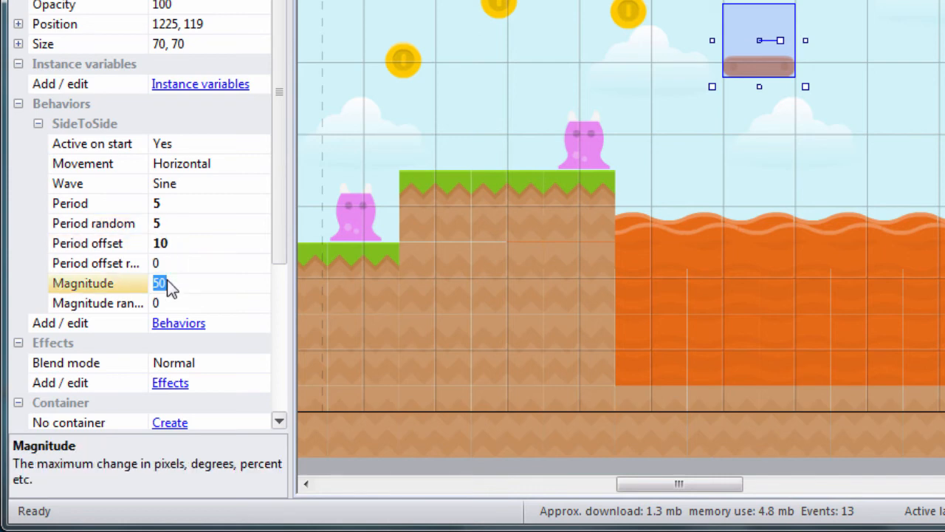
text(120)
click(169, 301)
text(10)
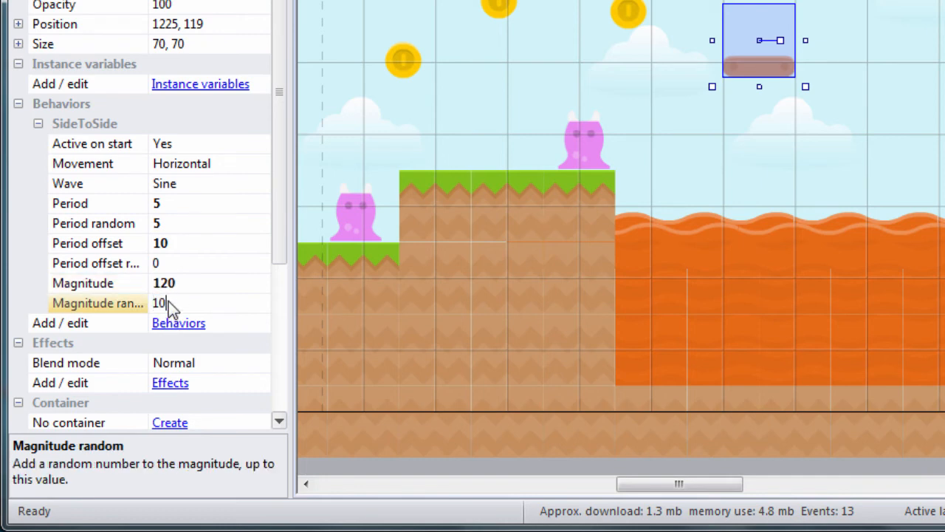
click(196, 283)
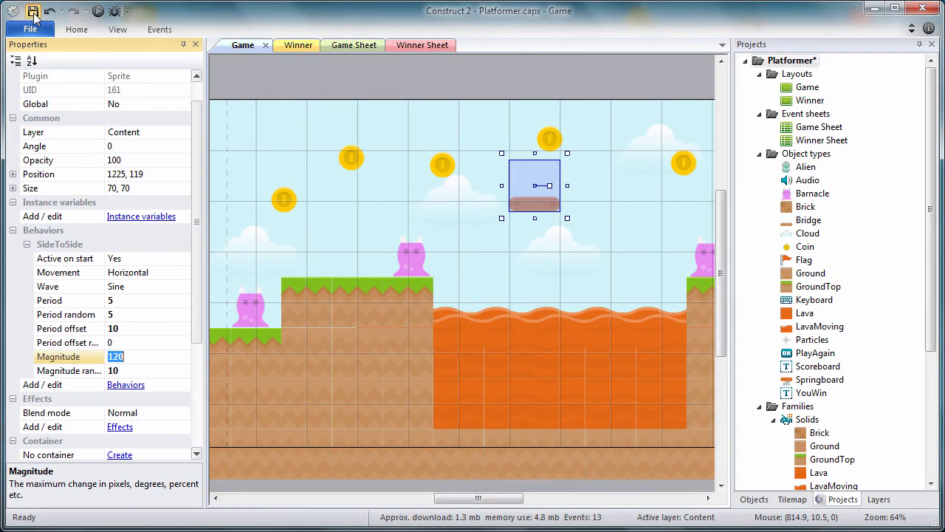
click(36, 0)
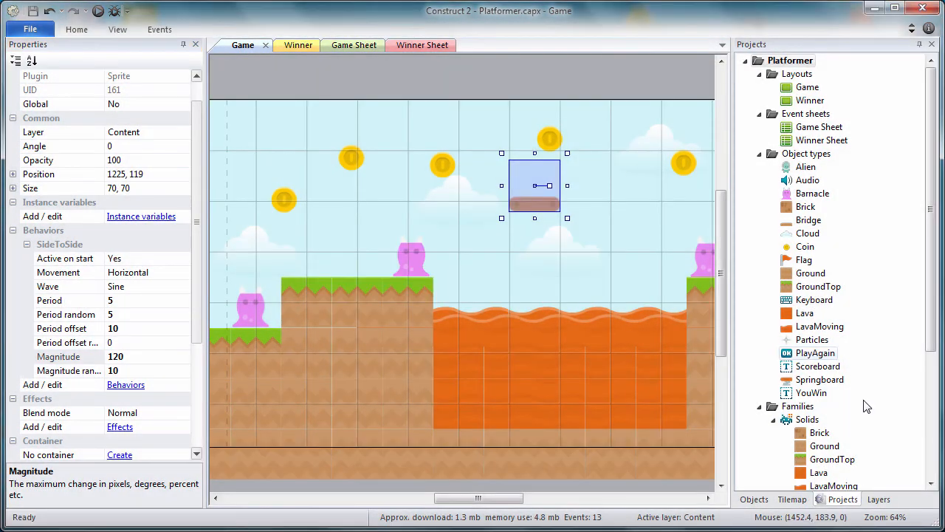
- Add the Bridge sprite to the Solids family
right_click(810, 410)
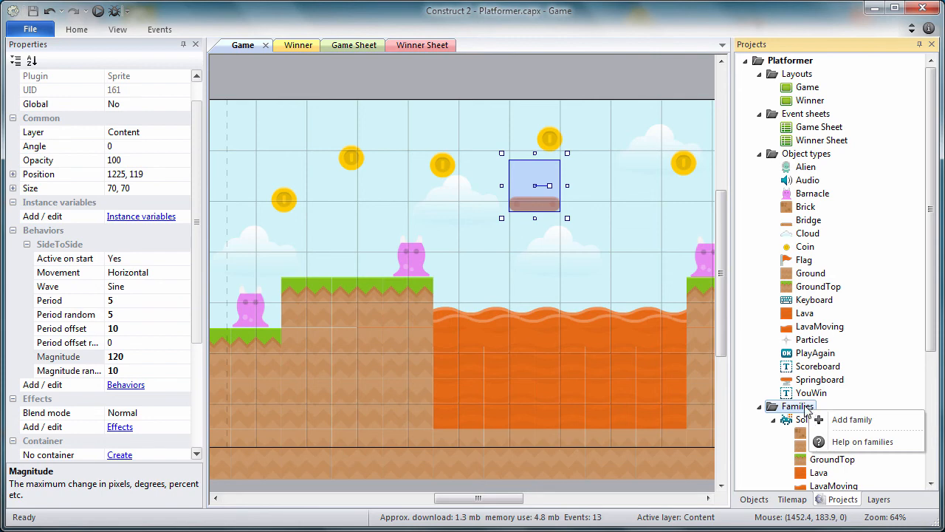
key(Escape)
right_click(802, 420)
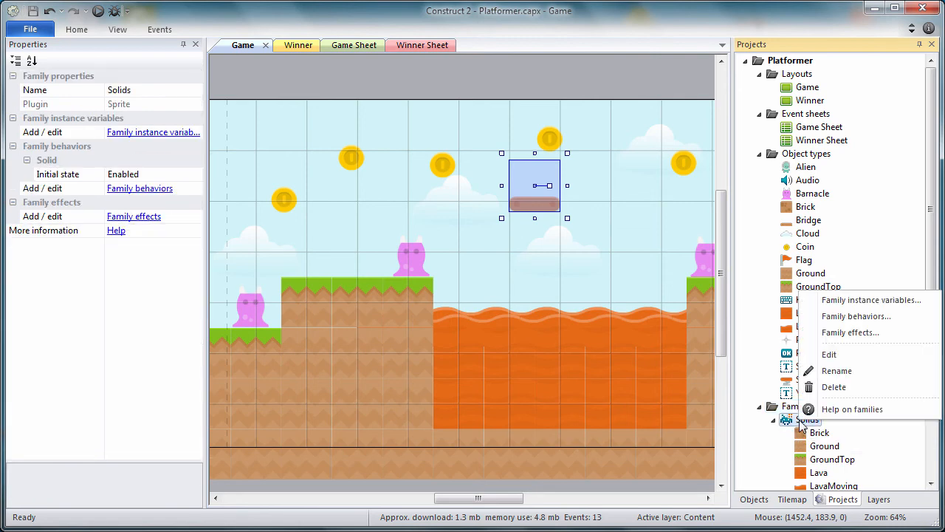
click(829, 355)
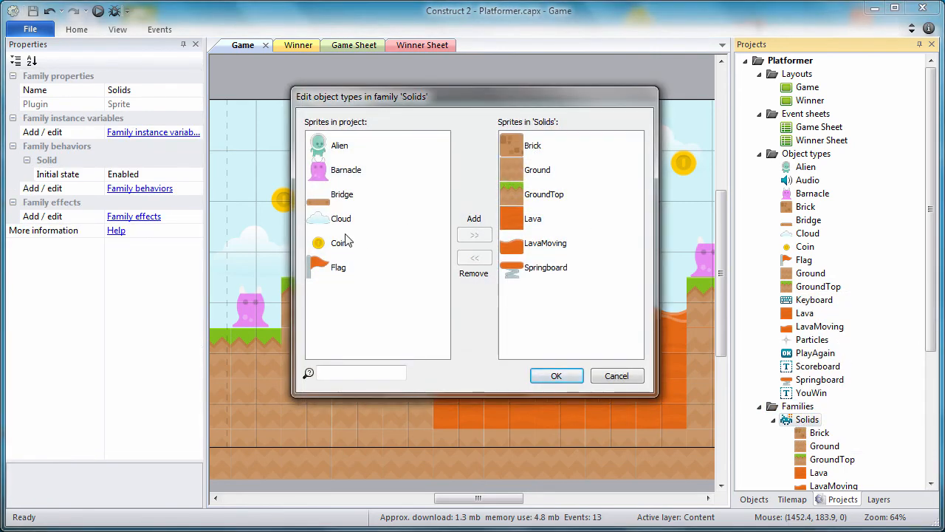
click(333, 204)
click(467, 235)
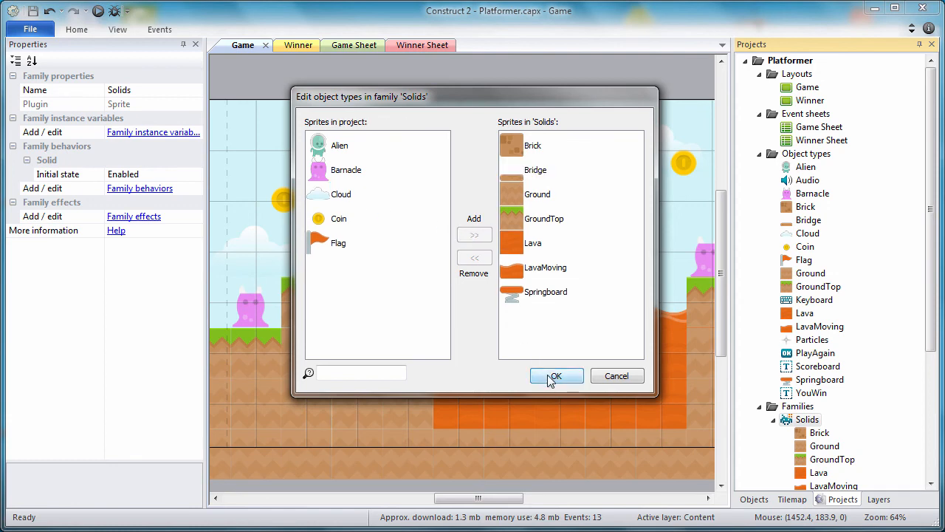
click(549, 376)
click(502, 233)
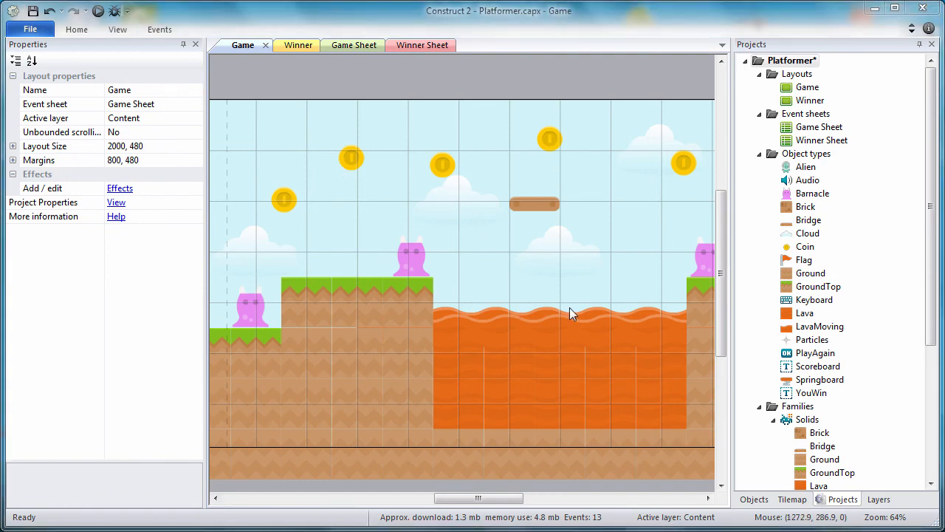
- Preview the Game layout and move the alien over the first barnacle, collecting coins, to the ledge before the lava pit
click(97, 11)
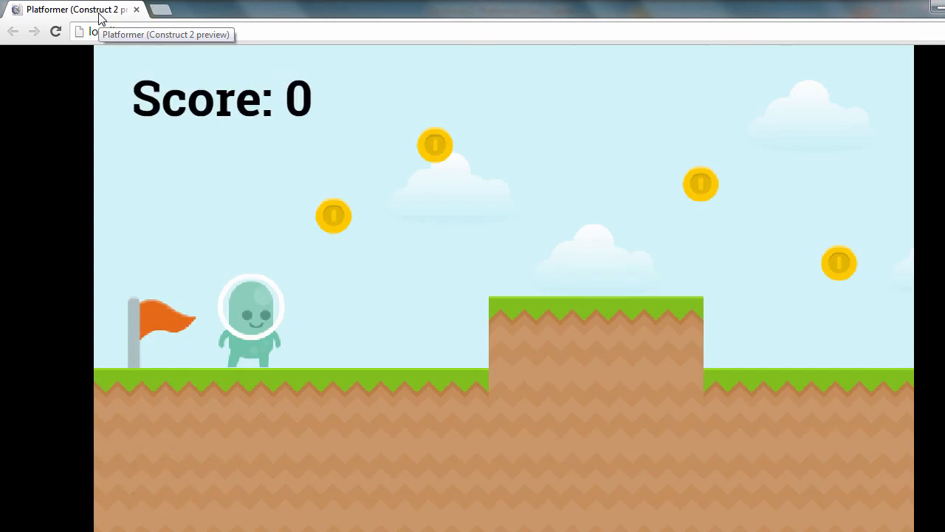
key(Up)
key(Right)
key(Up)
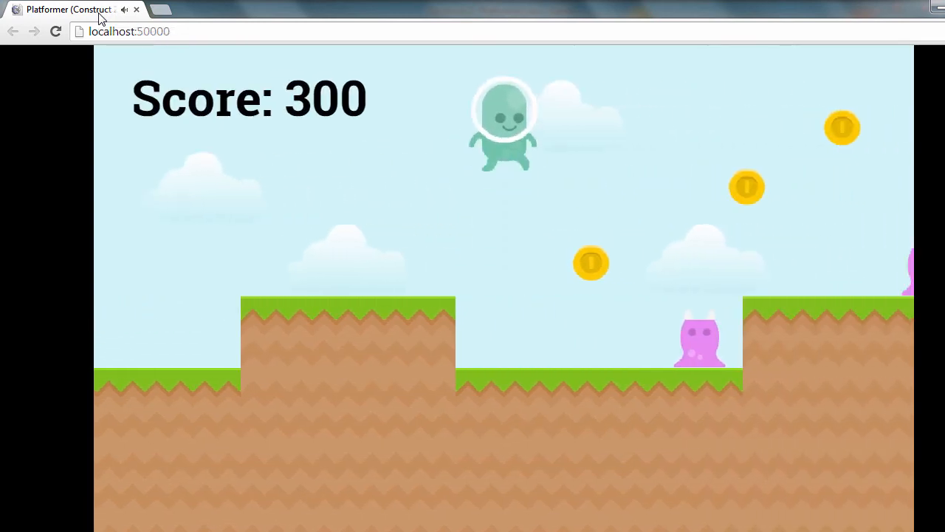
key(Up)
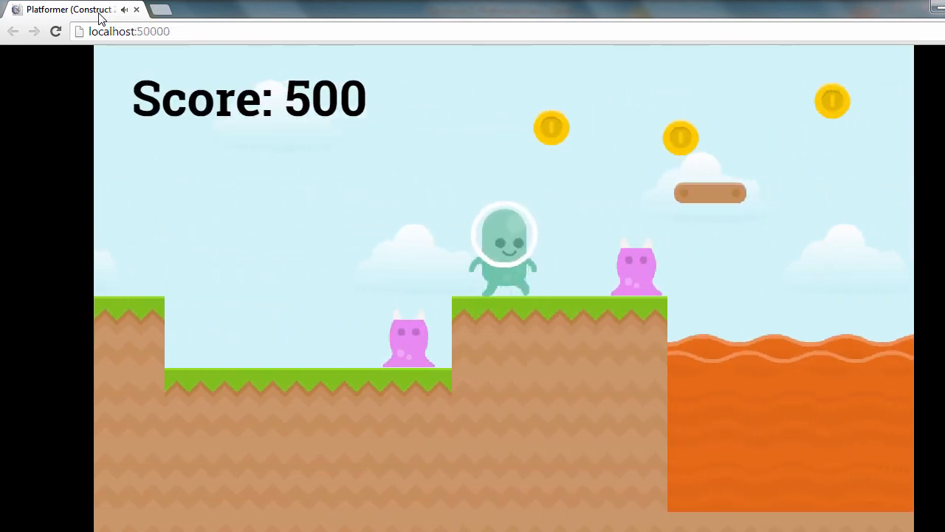
key(Left)
key(Right)
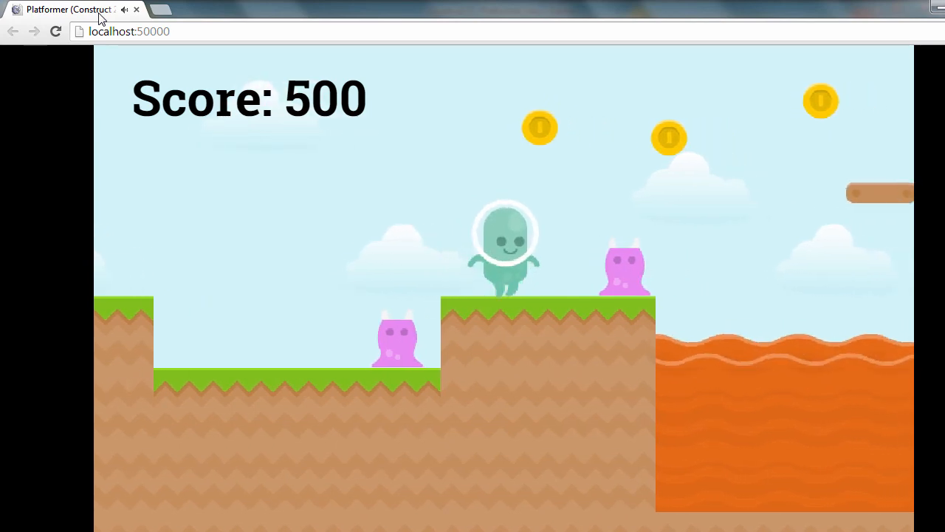
key(Left)
key(Right)
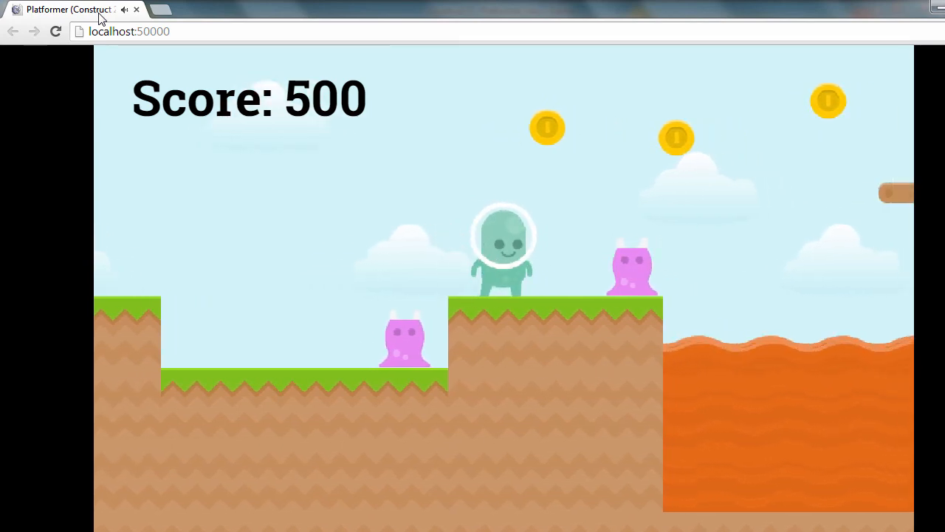
- Test the moving Bridge by jumping the alien onto it and leaping across the lava toward the far ledge
key(Up)
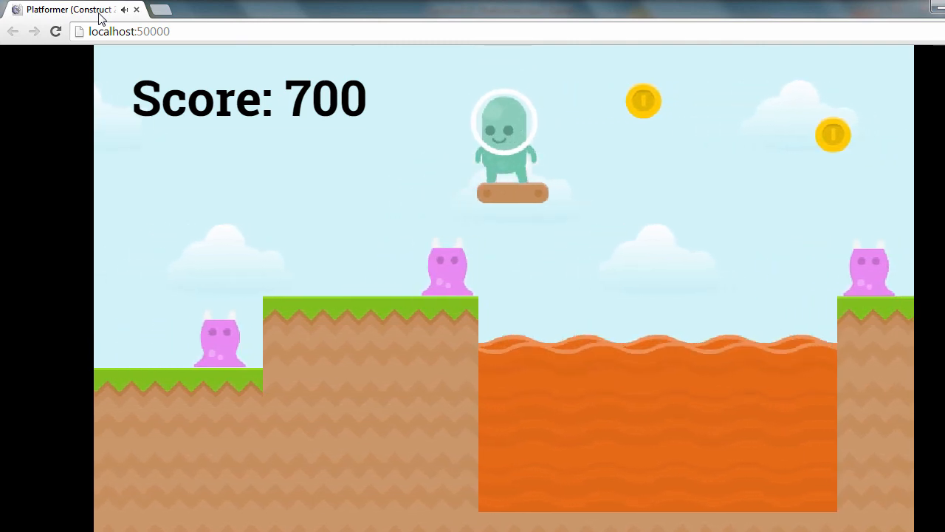
key(Right)
key(Up)
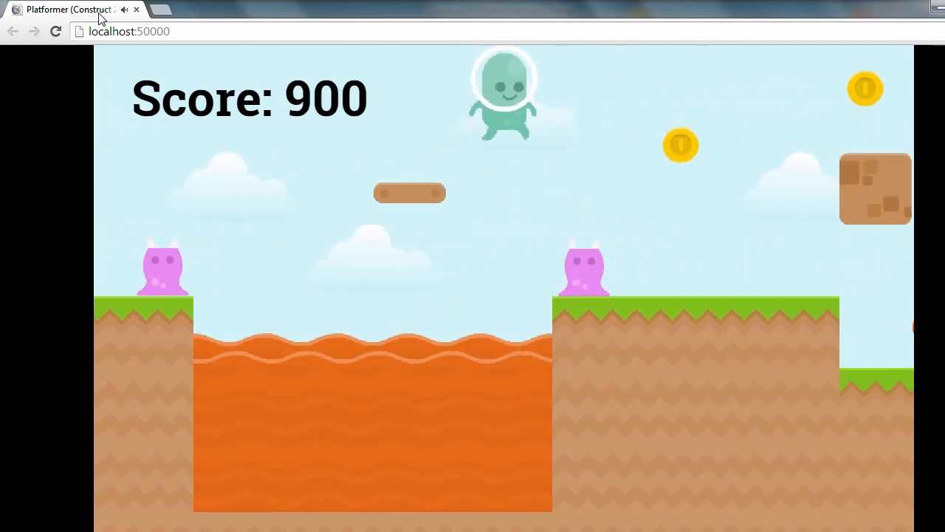
- Collect the remaining coins around the brick block near the end of the level
key(Left)
key(Up)
key(Right)
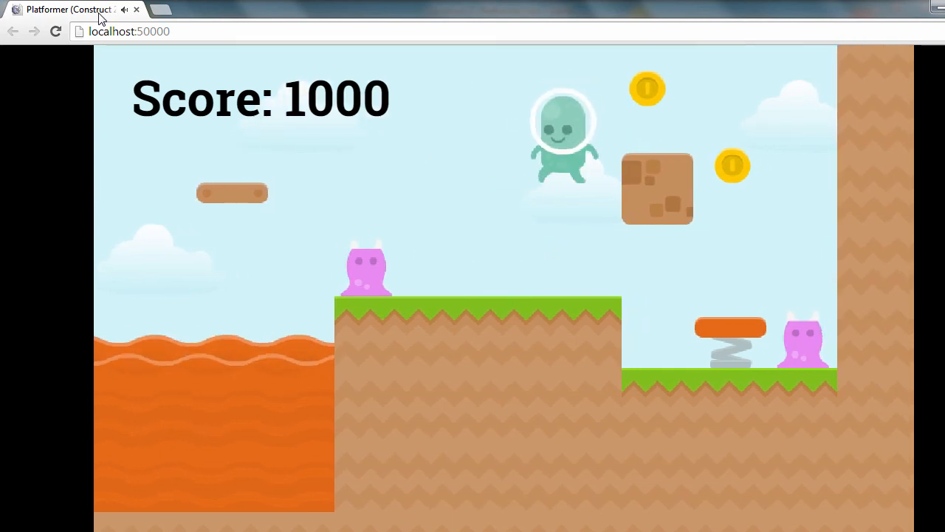
key(Left)
key(Up)
key(Right)
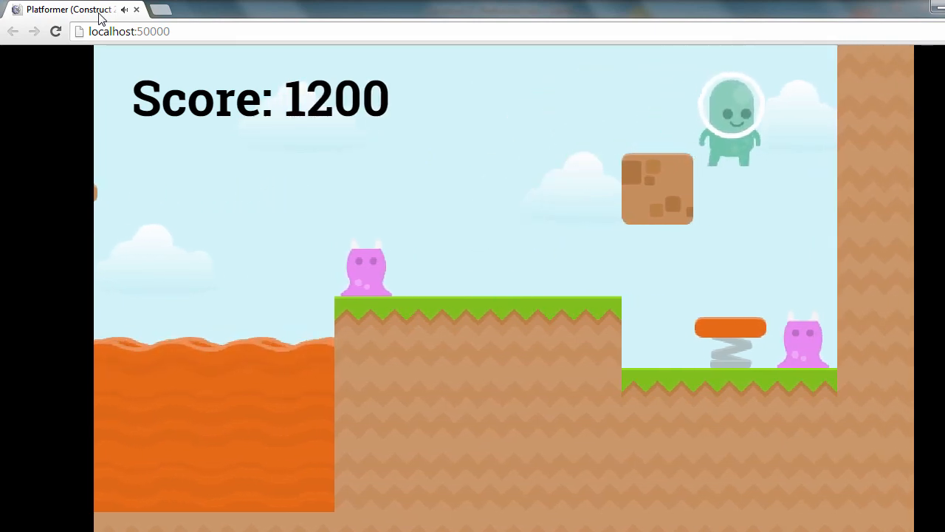
- Bring the alien back past the barnacle and land it on the moving Bridge above the lava
key(Left)
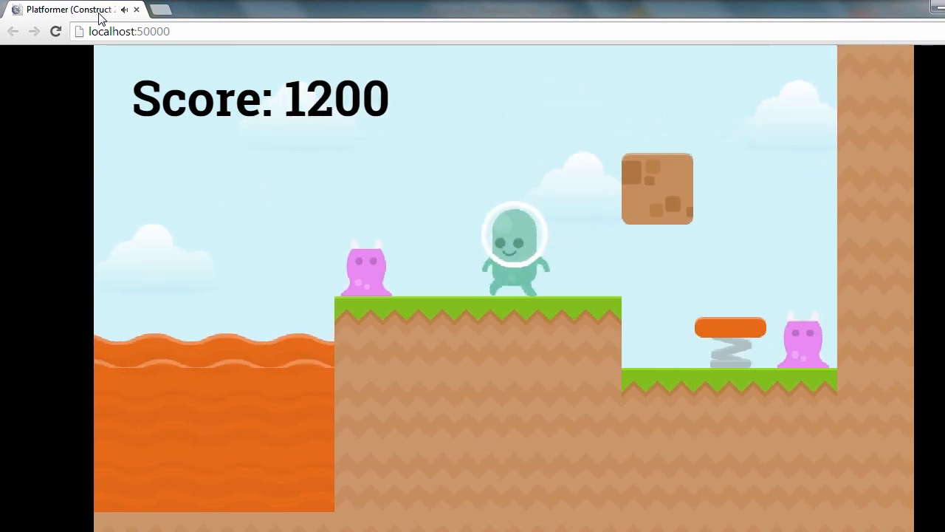
key(Up)
key(Left)
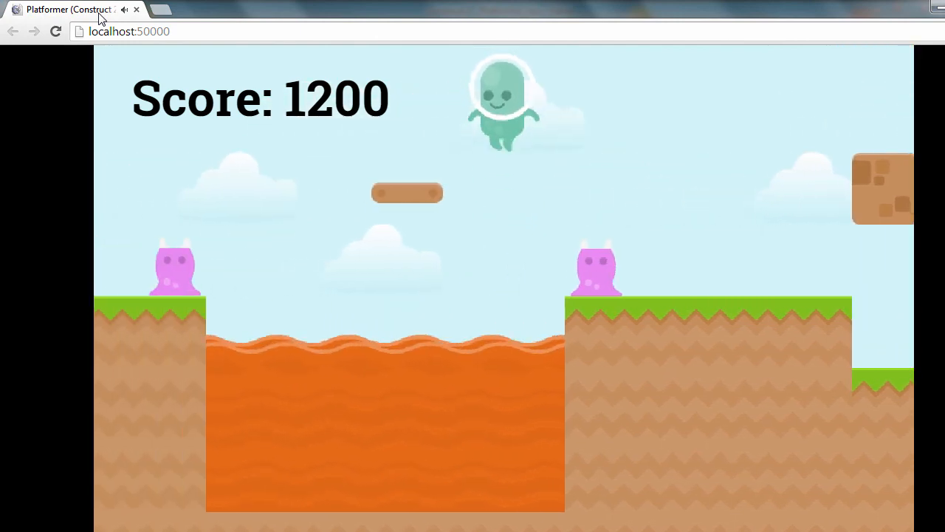
key(Right)
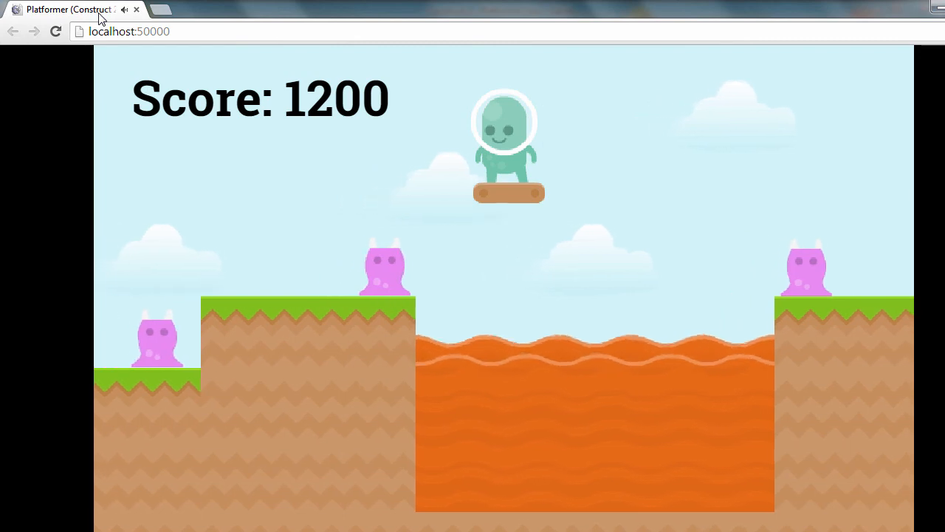
- Jump the alien off the Bridge and return over the barnacles and raised ground to the starting flag
key(Up)
key(Left)
key(Up)
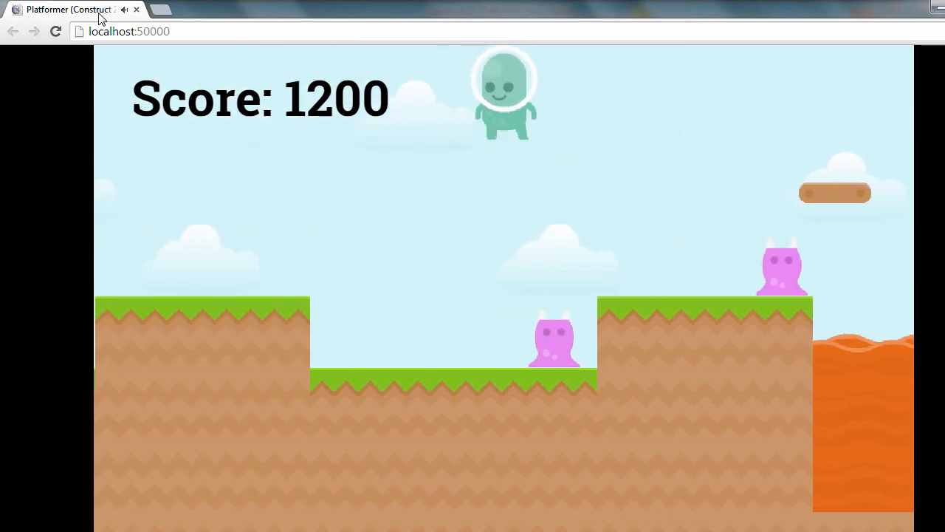
key(Right)
key(Left)
key(Up)
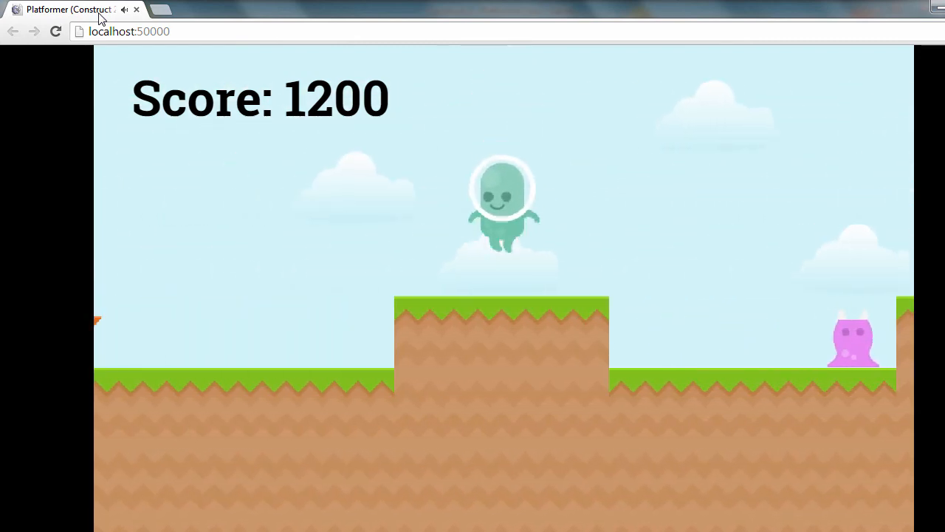
key(Up)
key(Left)
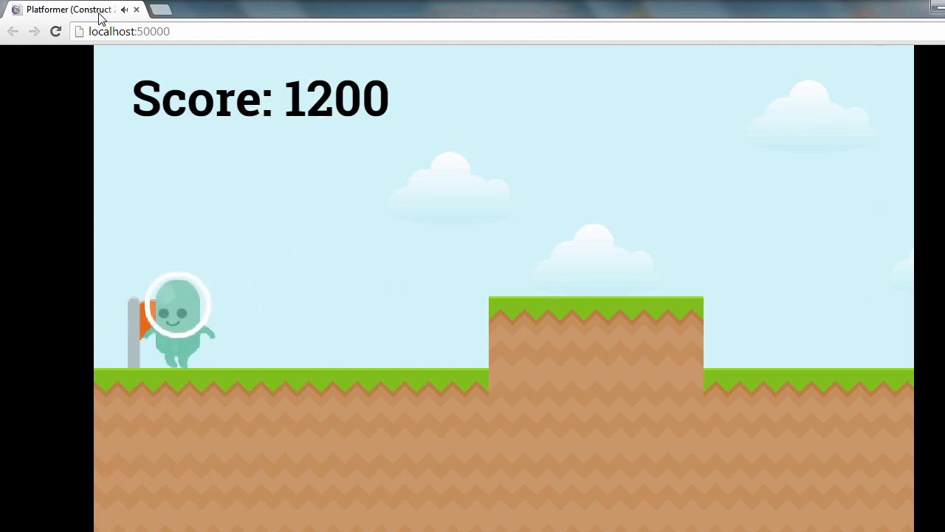